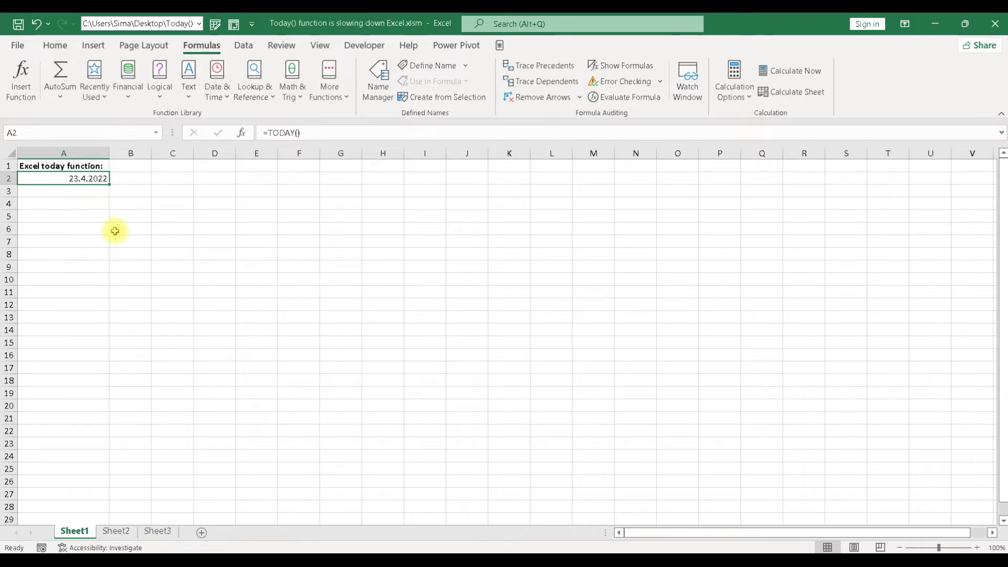
Look over Sheet1 by selecting row 8, the empty range E1:F21 and the TODAY() date cell A2.
{"action": "left_click", "coordinate": [103, 290]}
{"action": "left_click", "coordinate": [346, 242]}
{"action": "left_click", "coordinate": [546, 357]}
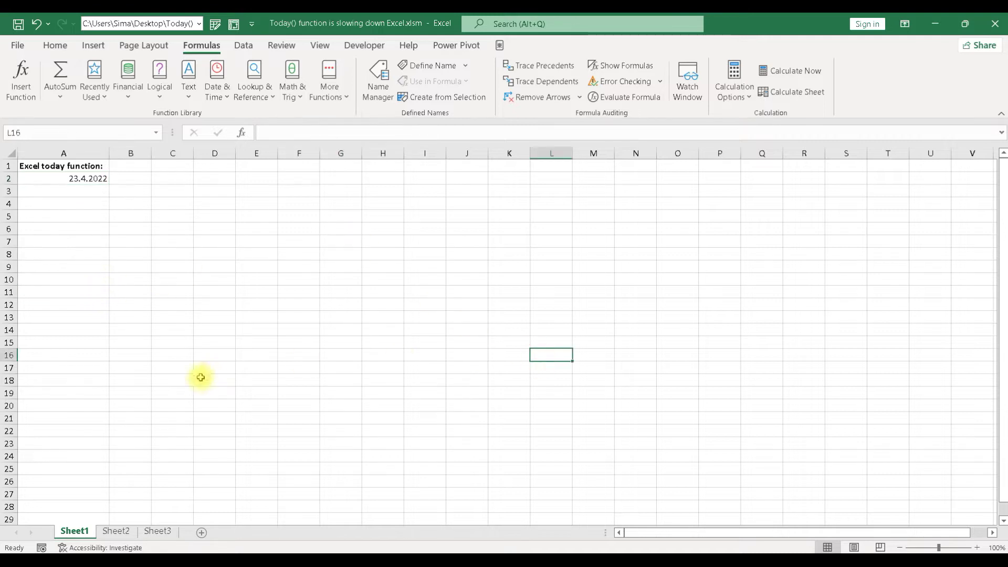
{"action": "left_click", "coordinate": [198, 383]}
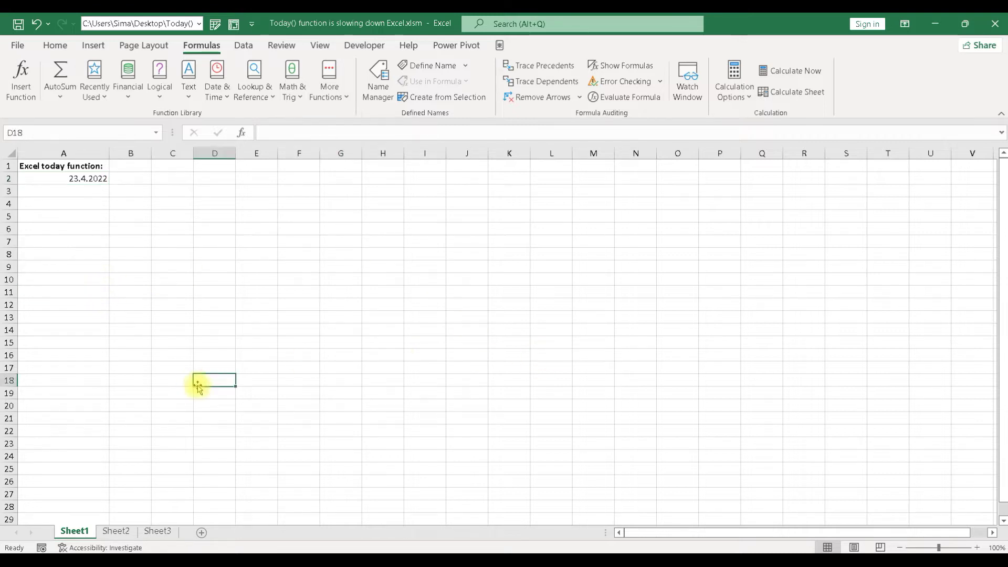
{"action": "left_click", "coordinate": [8, 254]}
{"action": "right_click", "coordinate": [8, 255]}
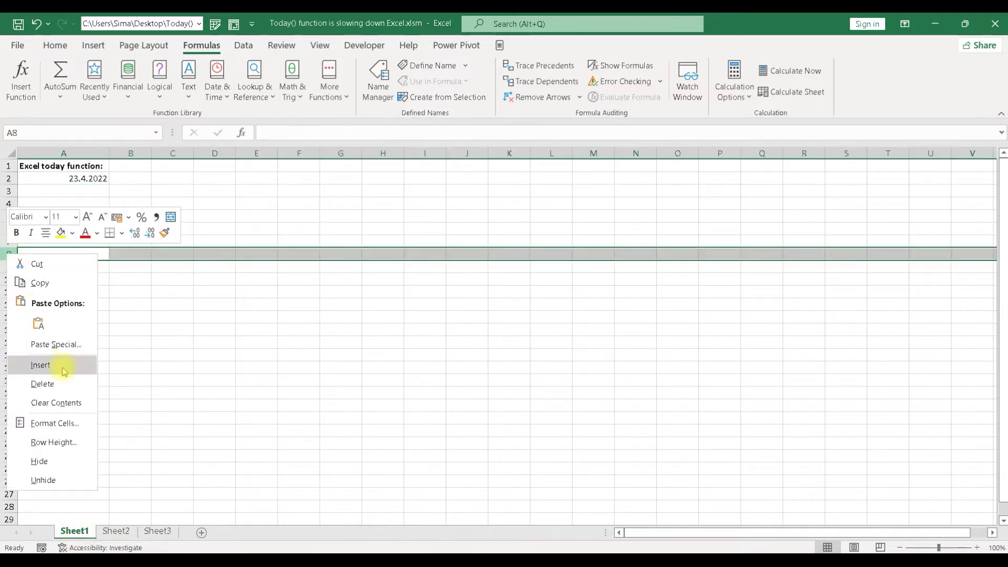
{"action": "key", "text": "Escape"}
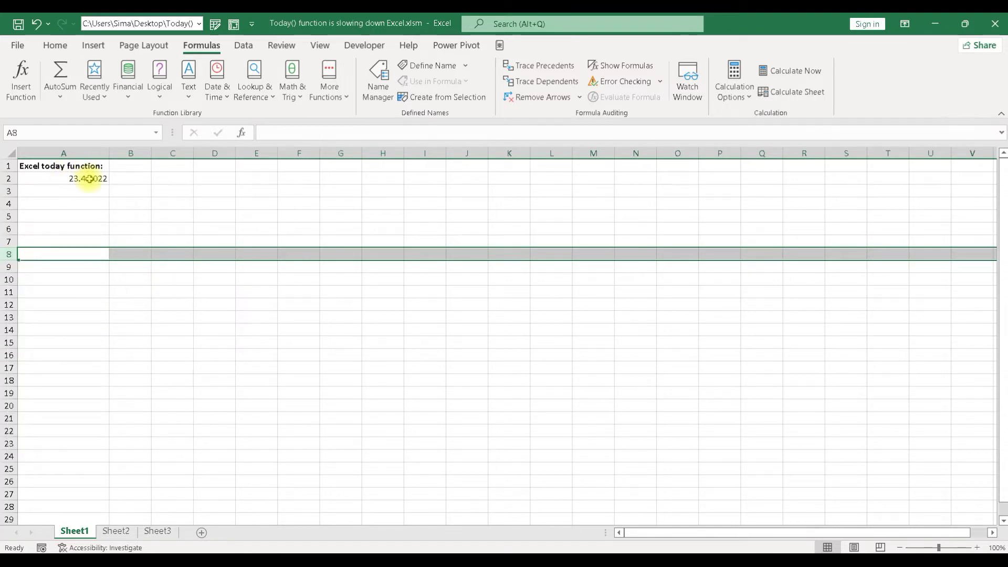
{"action": "left_click", "coordinate": [84, 178]}
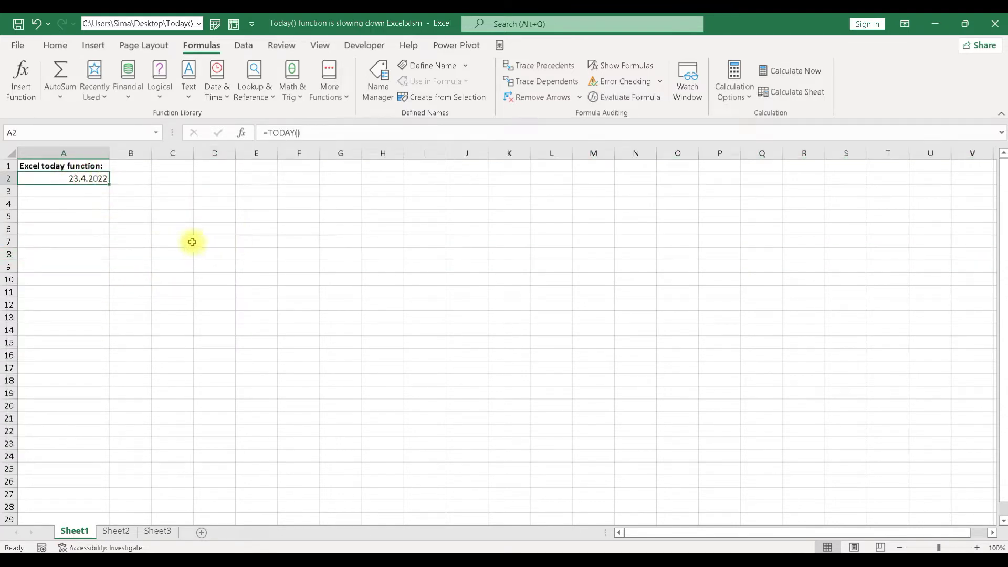
{"action": "left_click_drag", "start_coordinate": [250, 165], "coordinate": [313, 422]}
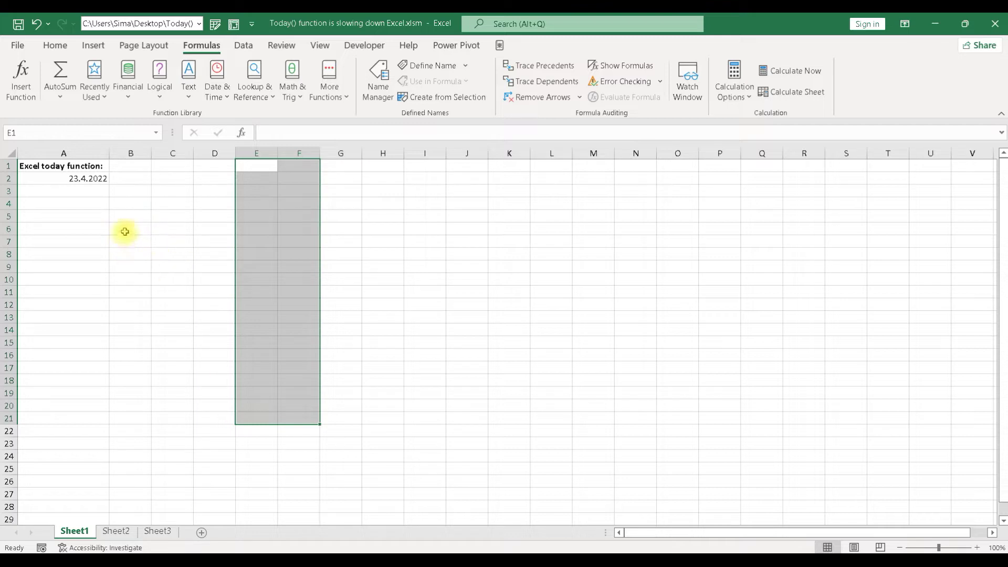
{"action": "left_click", "coordinate": [124, 231]}
{"action": "left_click", "coordinate": [93, 179]}
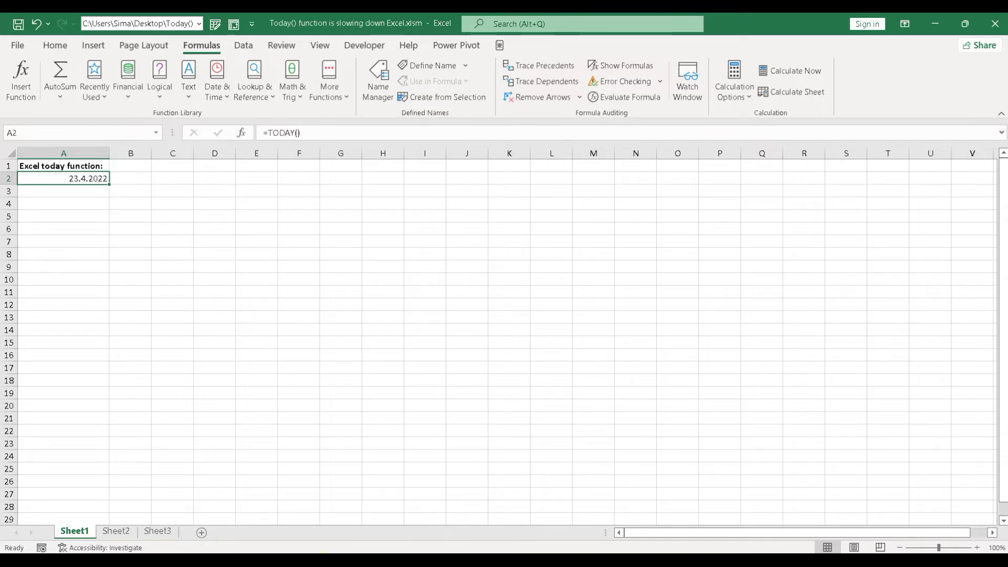
Inspect the vbaToday function in Module1 and its Date call in the VBA editor.
{"action": "key", "text": "alt+F11"}
{"action": "left_click_drag", "start_coordinate": [239, 126], "coordinate": [165, 105]}
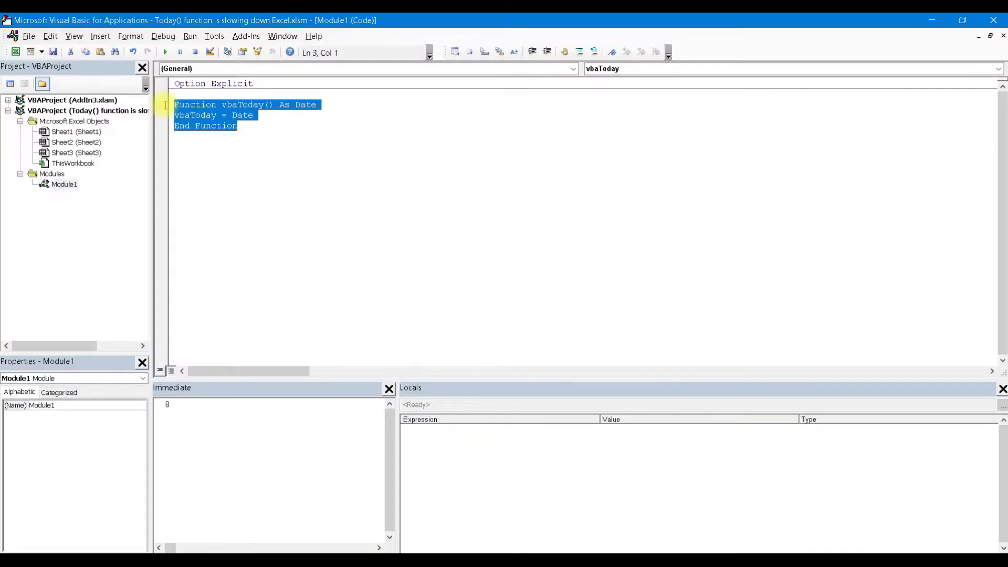
{"action": "double_click", "coordinate": [244, 116]}
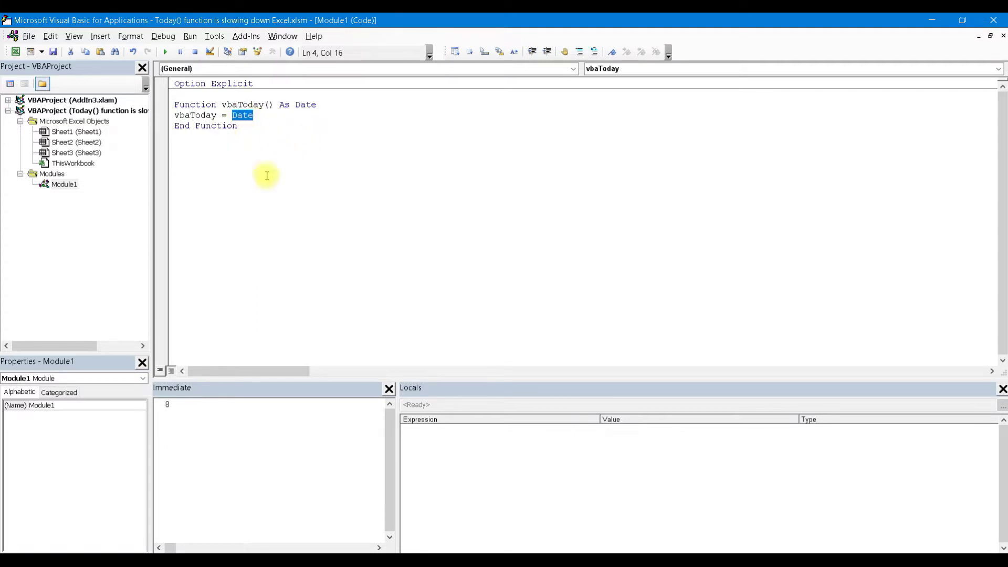
{"action": "key", "text": "alt+F11"}
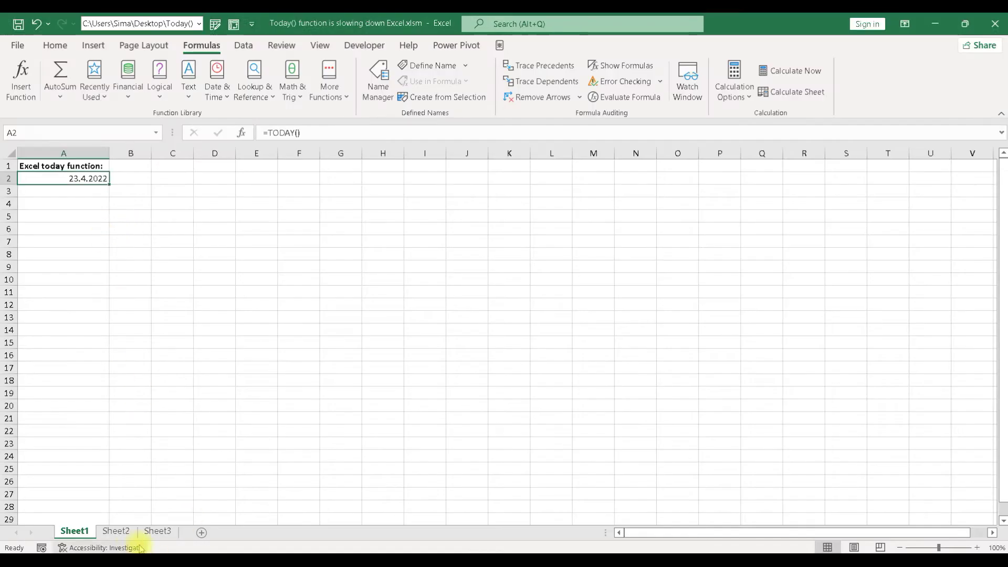
Select Sheet2's vbaToday() date cell A2 and compare it with the function name in VBA.
{"action": "left_click", "coordinate": [117, 531]}
{"action": "left_click", "coordinate": [49, 179]}
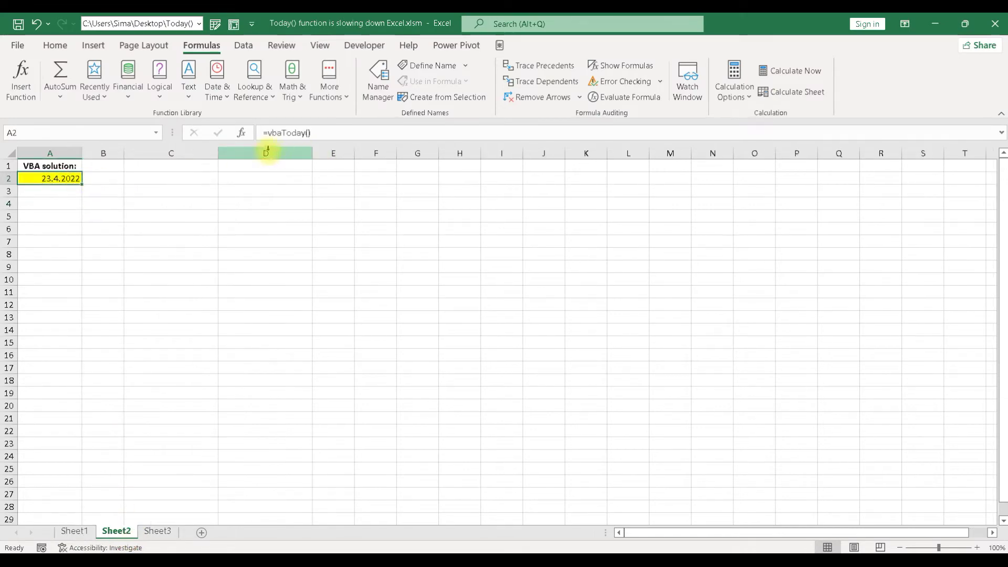
{"action": "key", "text": "alt+F11"}
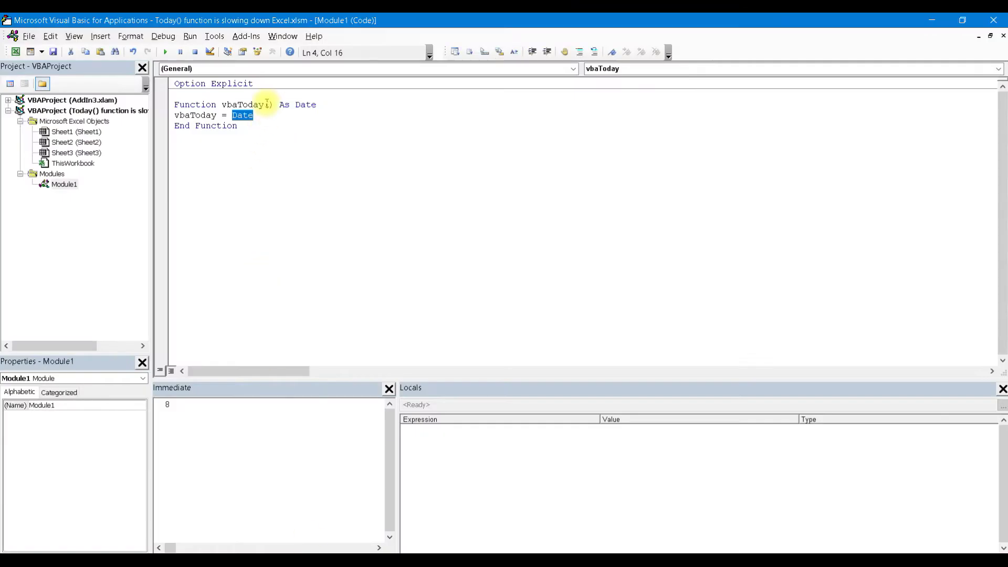
{"action": "double_click", "coordinate": [263, 104]}
{"action": "key", "text": "alt+F11"}
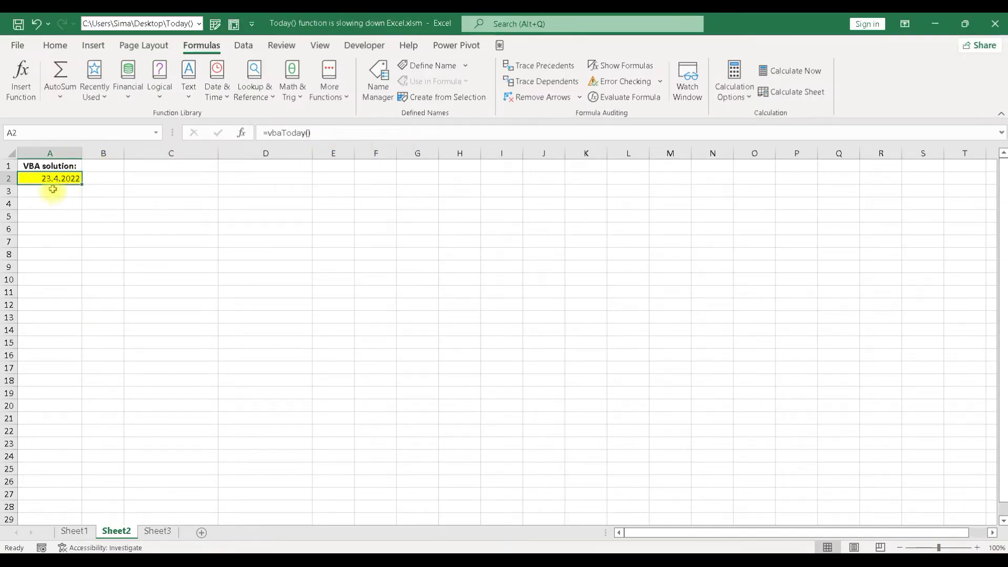
Re-enter the =vbaToday() formula in Sheet2 cell A2 with F2 and Enter so it recalculates to 23.4.2022.
{"action": "left_click", "coordinate": [63, 206]}
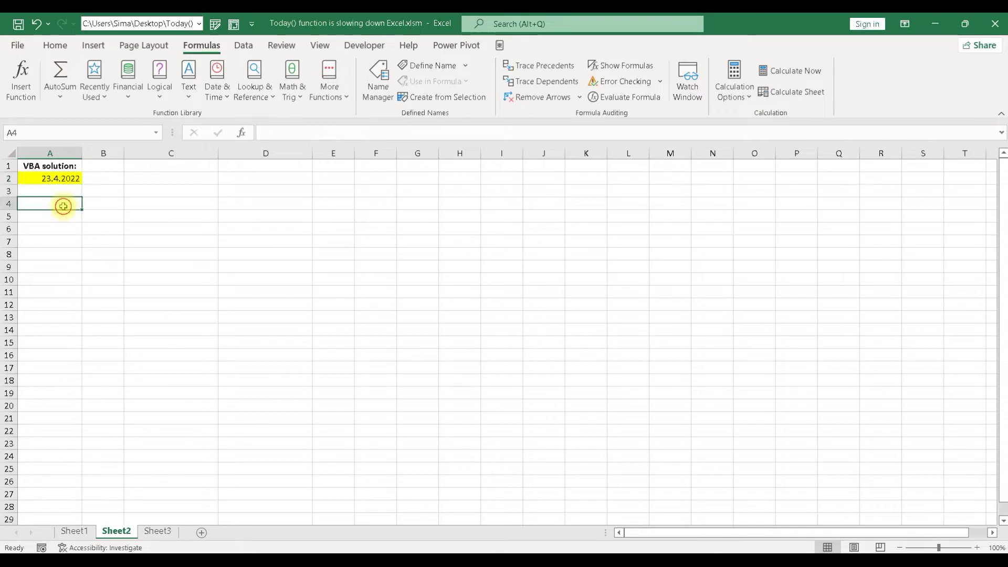
{"action": "left_click", "coordinate": [70, 180]}
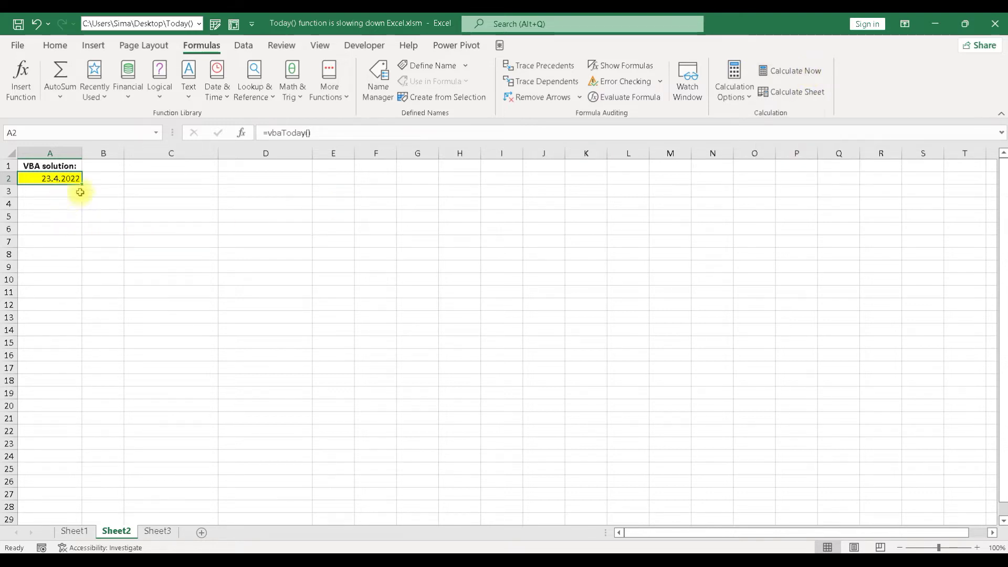
{"action": "left_click", "coordinate": [98, 205]}
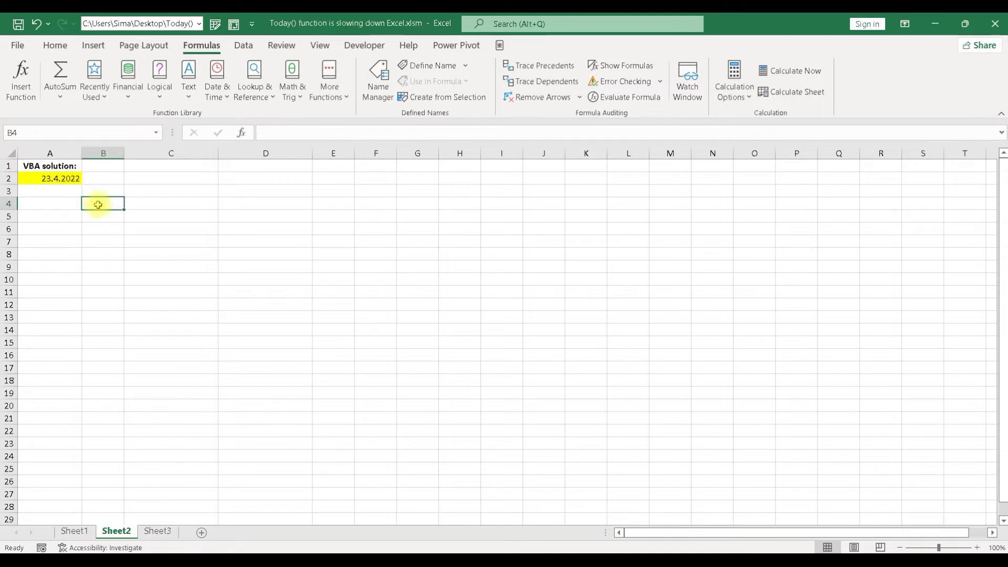
{"action": "left_click", "coordinate": [58, 178]}
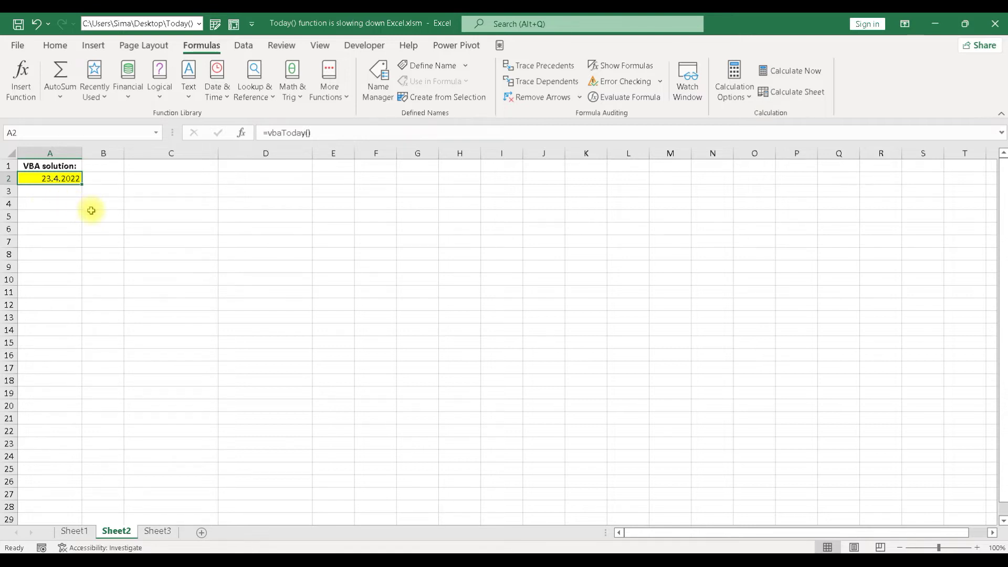
{"action": "key", "text": "F2"}
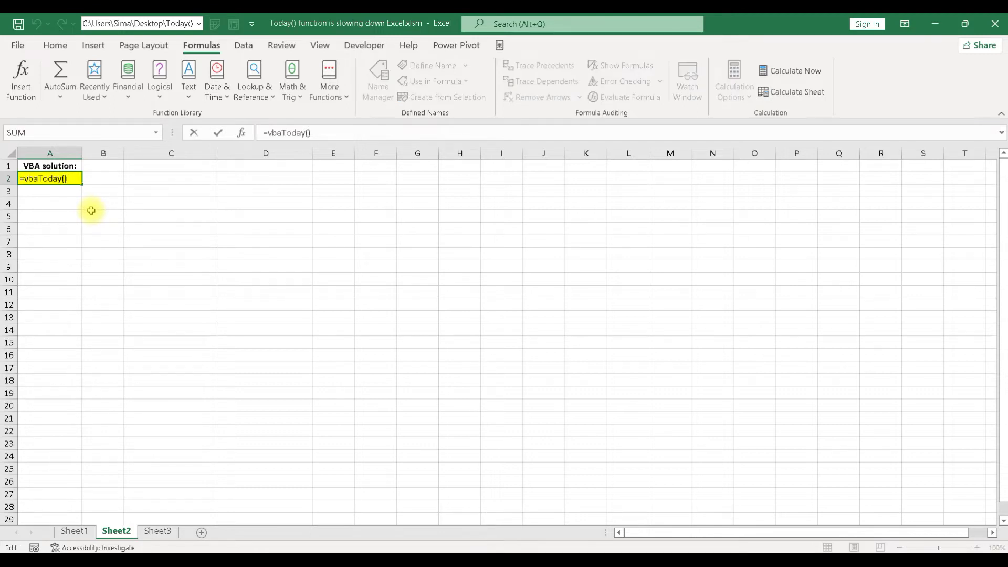
{"action": "key", "text": "Return"}
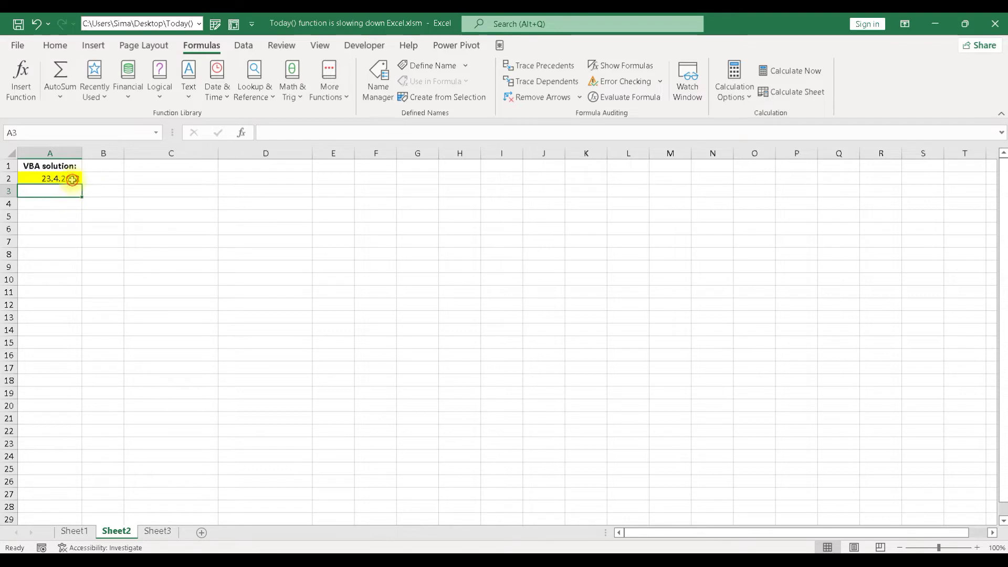
{"action": "left_click", "coordinate": [72, 180]}
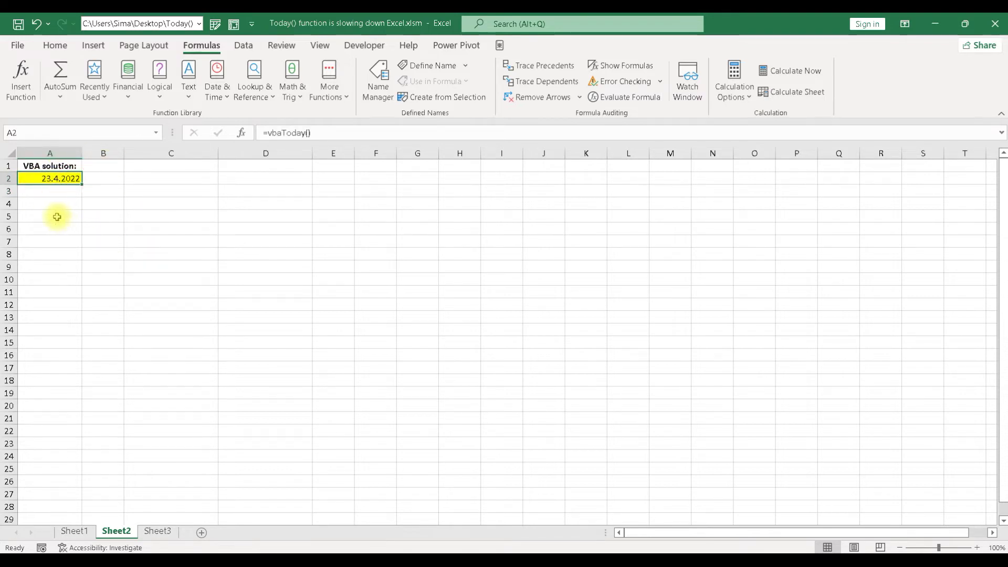
{"action": "left_click", "coordinate": [115, 206]}
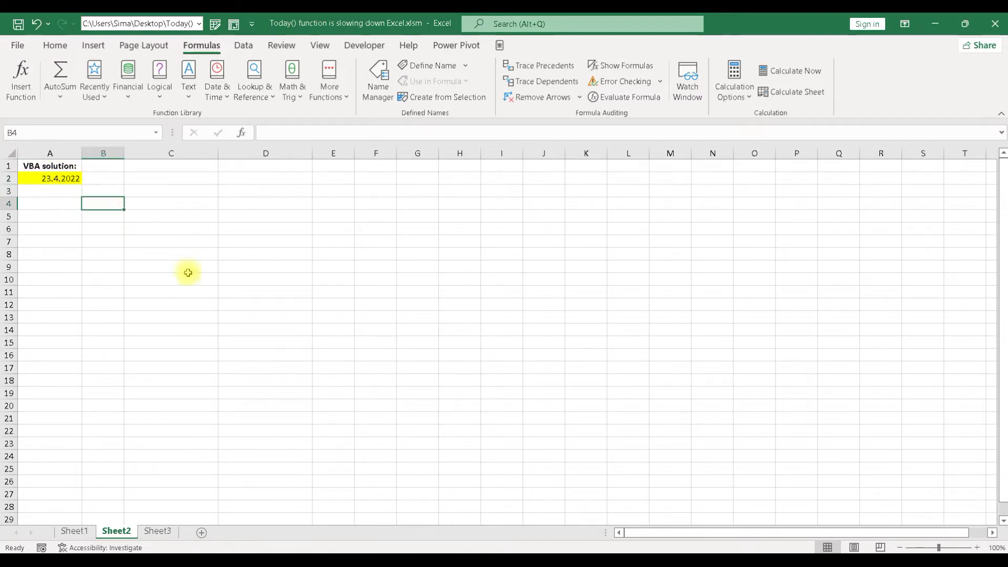
{"action": "left_click", "coordinate": [158, 530]}
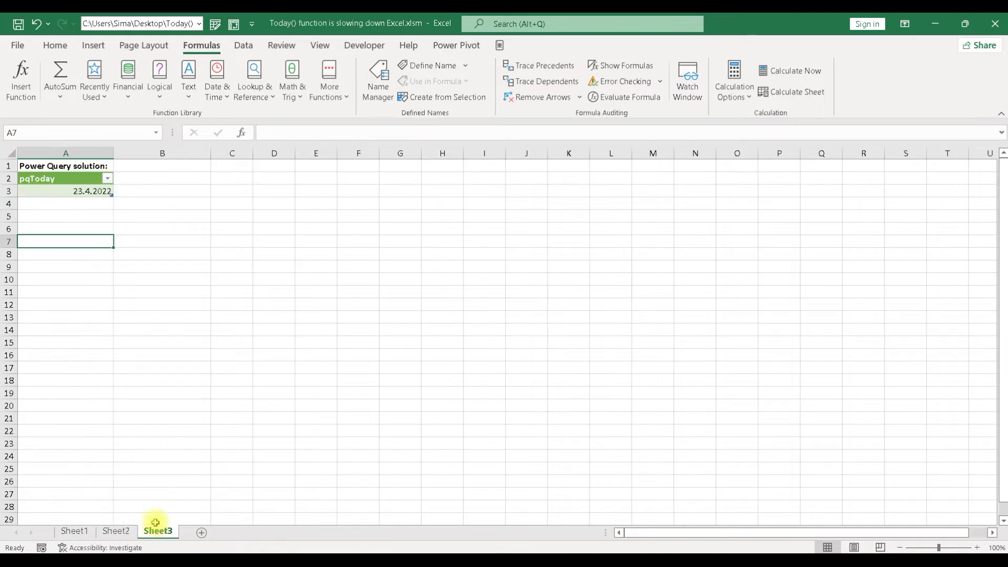
Select the pqToday table's date cell on Sheet3 and show its M code in the Advanced Editor.
{"action": "left_click", "coordinate": [140, 236]}
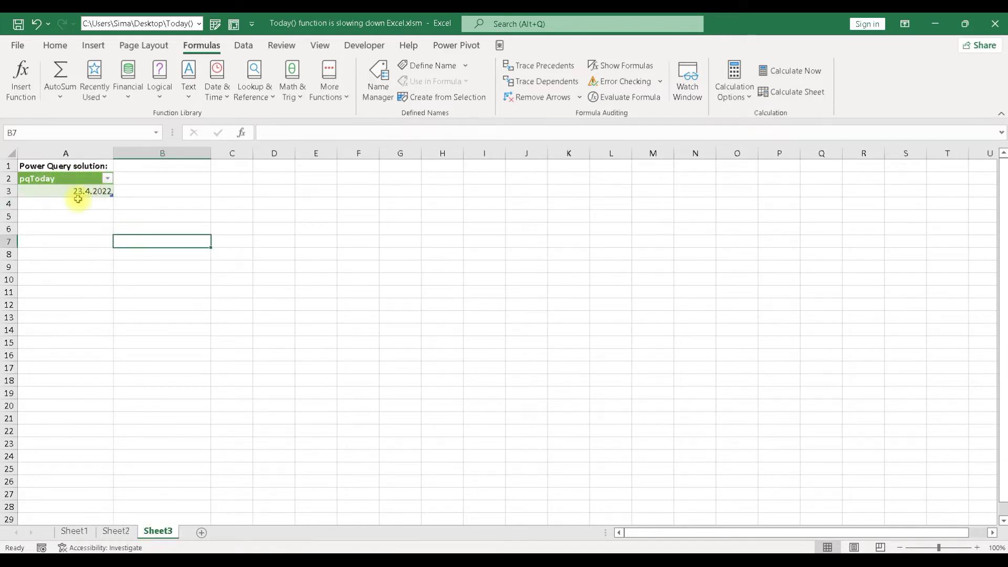
{"action": "left_click", "coordinate": [68, 189]}
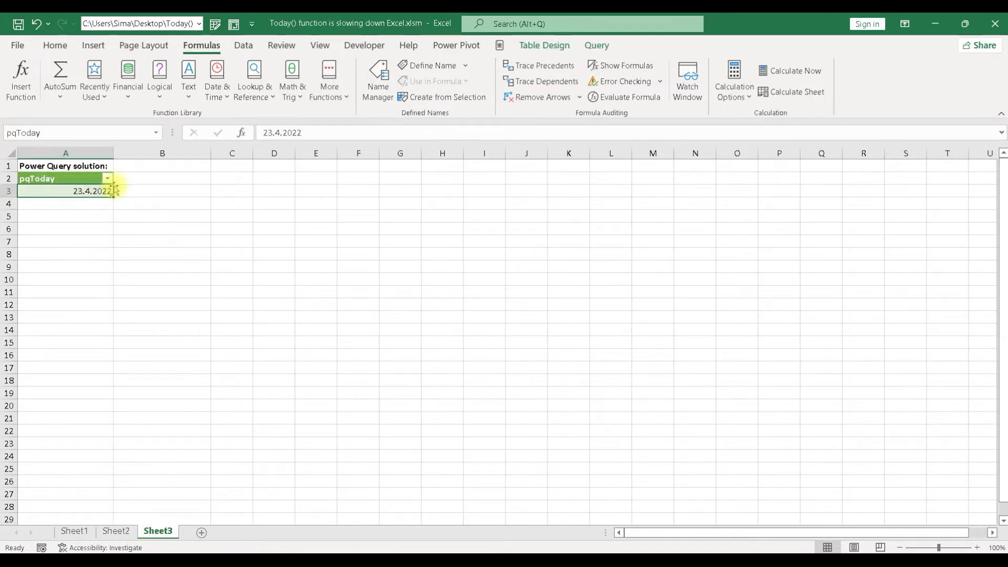
{"action": "left_click", "coordinate": [216, 25]}
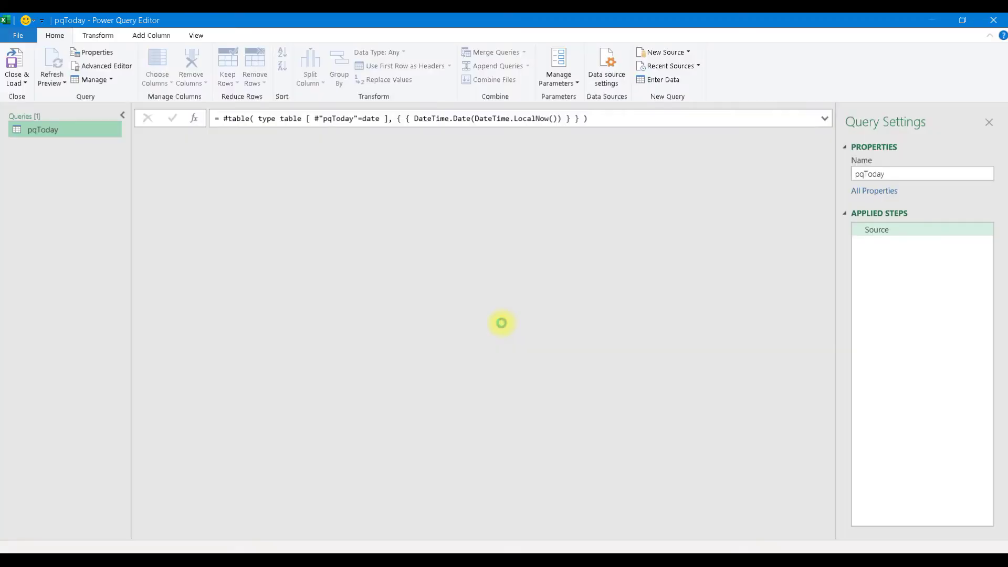
{"action": "left_click", "coordinate": [103, 66]}
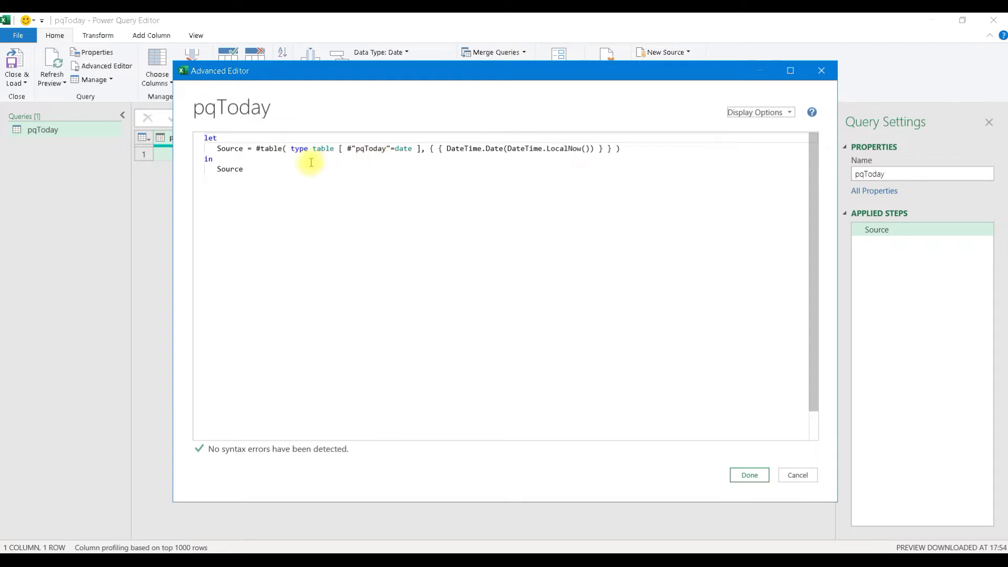
Review the date type, DateTime.LocalNow() and DateTime.Date parts of the pqToday code, then cancel unchanged.
{"action": "left_click_drag", "start_coordinate": [292, 68], "coordinate": [406, 69]}
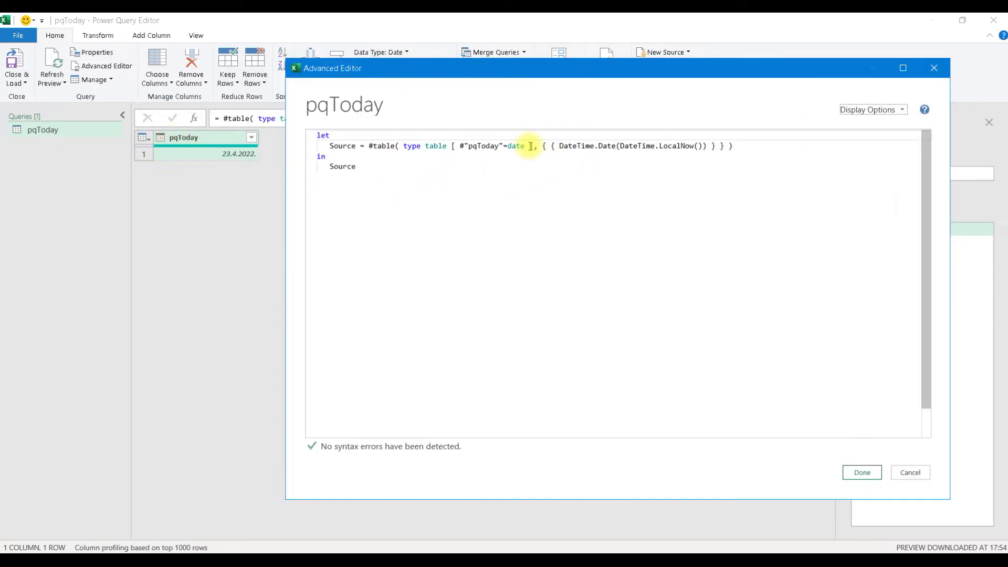
{"action": "left_click_drag", "start_coordinate": [528, 146], "coordinate": [510, 146]}
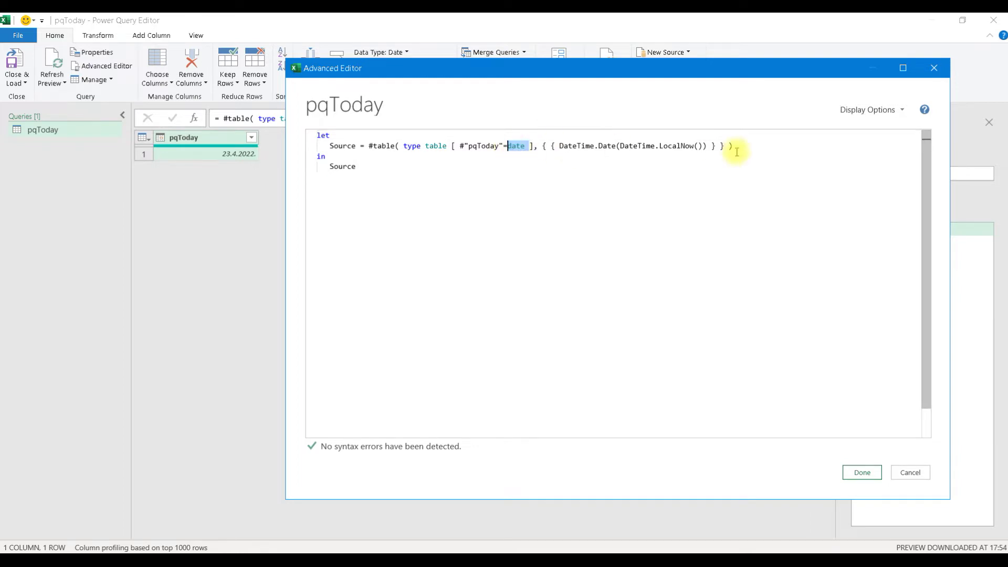
{"action": "left_click_drag", "start_coordinate": [705, 147], "coordinate": [625, 145]}
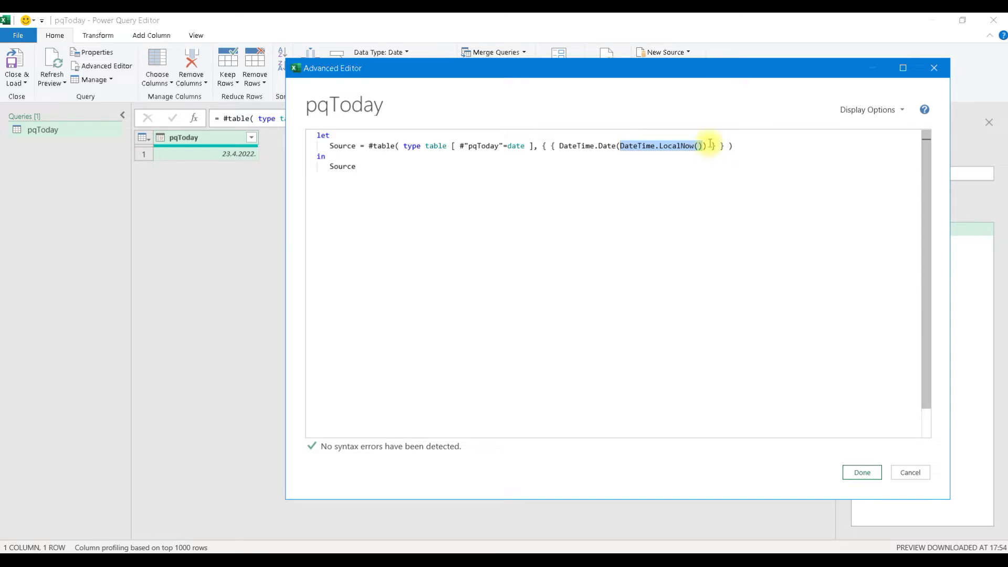
{"action": "left_click_drag", "start_coordinate": [621, 146], "coordinate": [559, 145]}
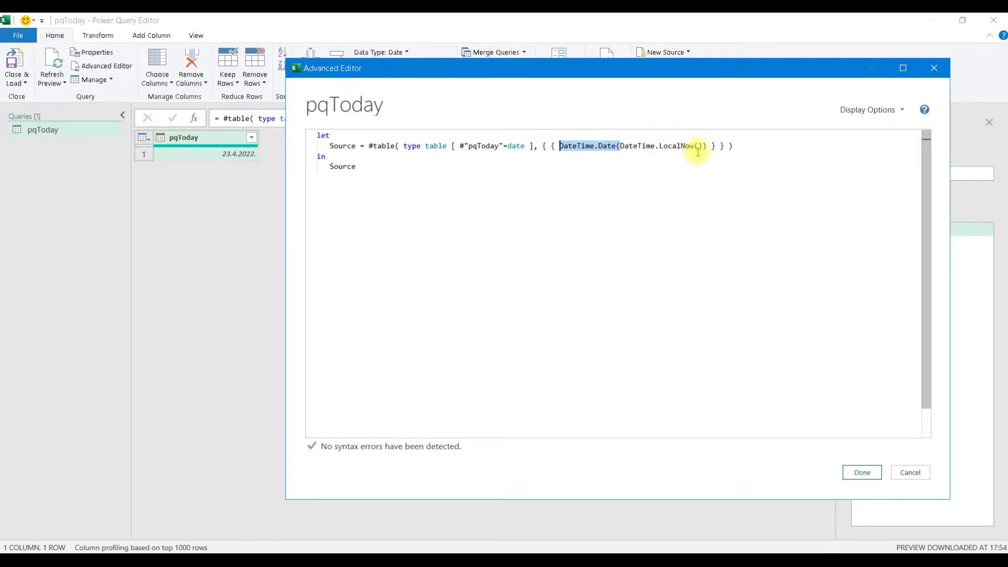
{"action": "left_click", "coordinate": [902, 475]}
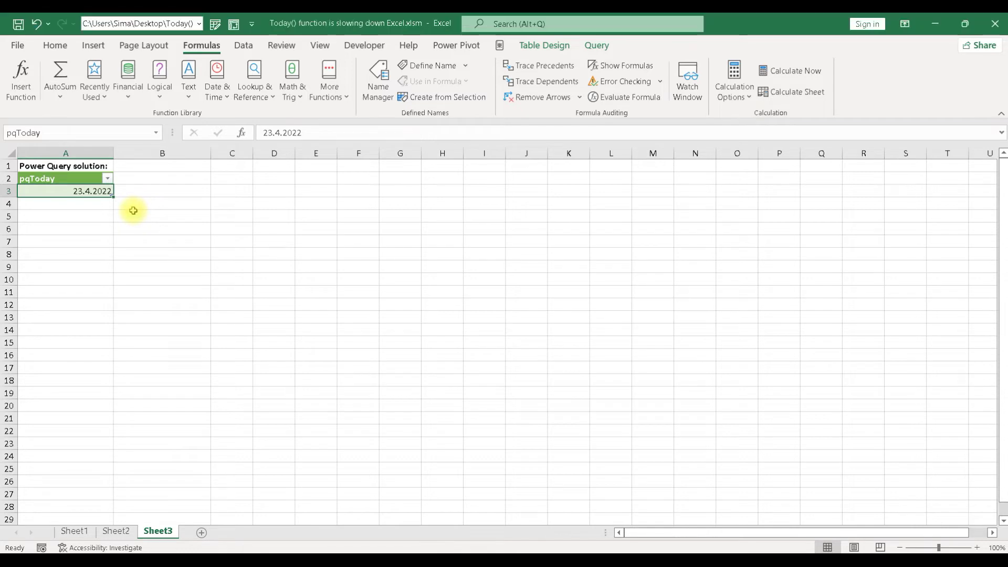
Open pqToday's Query Properties from the Data tab's Queries & Connections pane.
{"action": "left_click", "coordinate": [138, 206]}
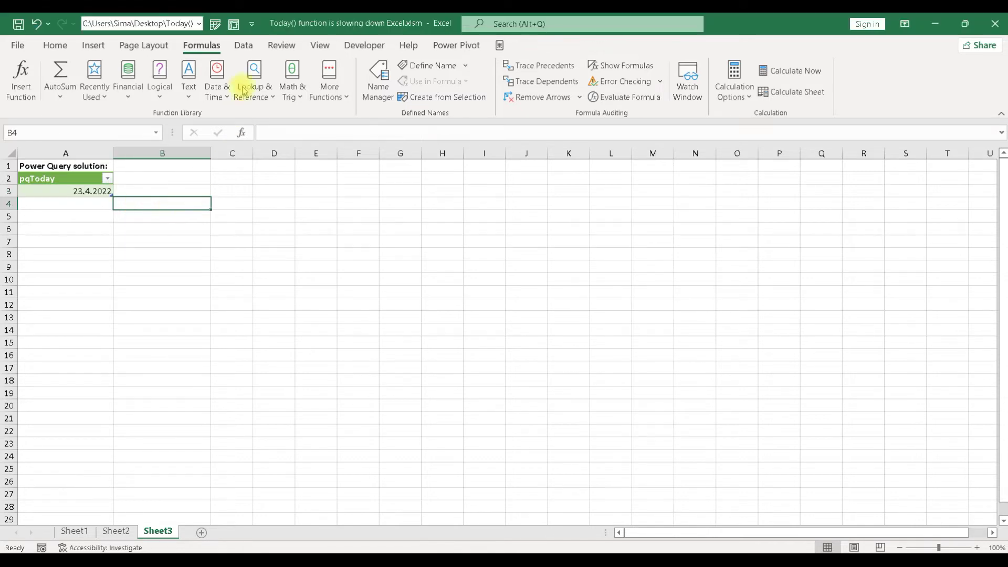
{"action": "left_click", "coordinate": [243, 46]}
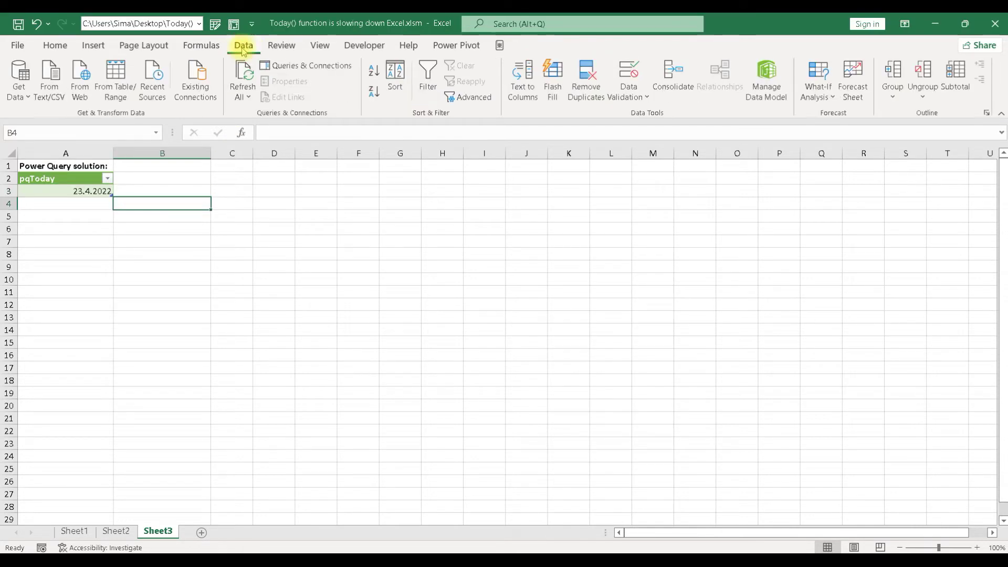
{"action": "left_click", "coordinate": [314, 66]}
{"action": "mouse_move", "coordinate": [851, 232]}
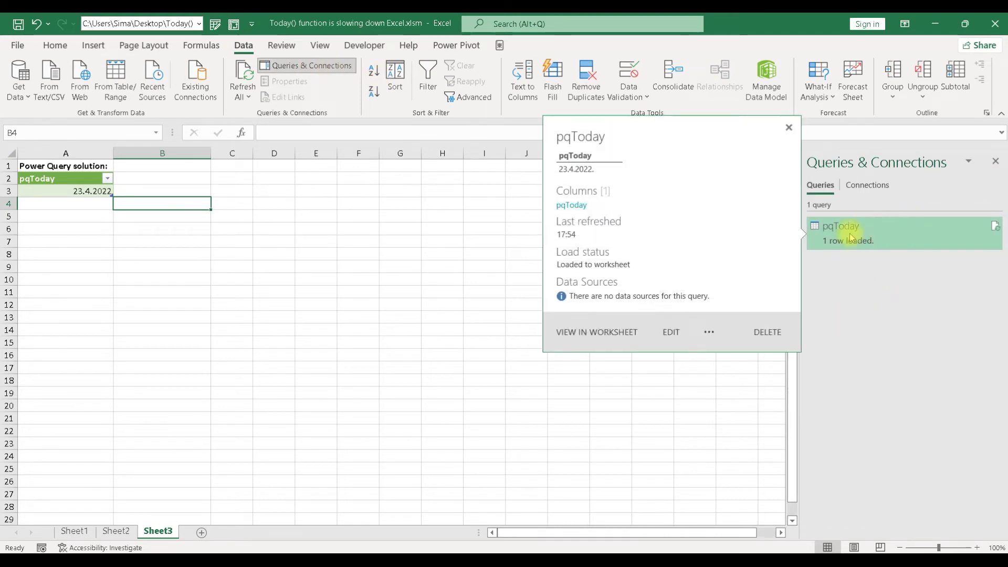
{"action": "right_click", "coordinate": [892, 240]}
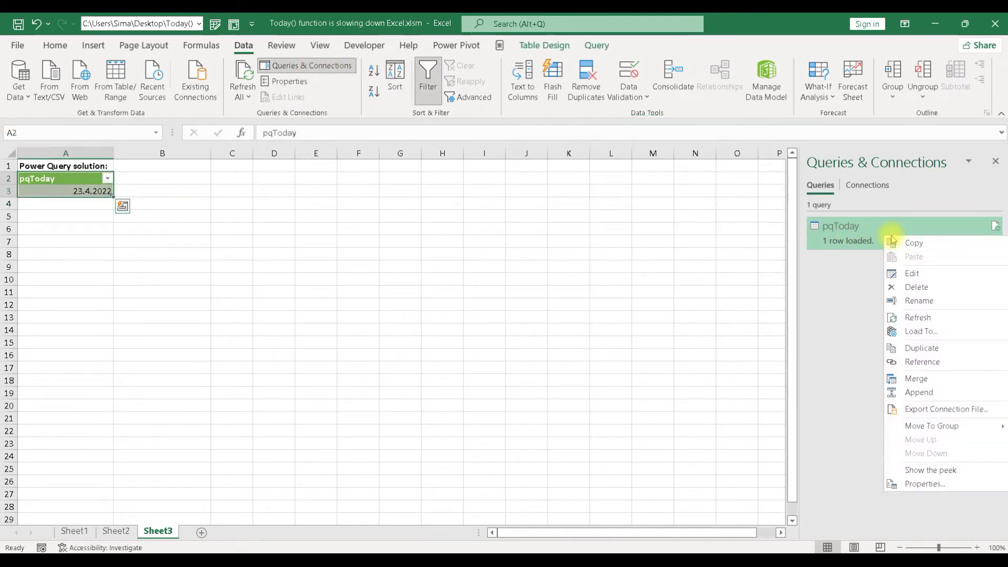
{"action": "left_click", "coordinate": [924, 483]}
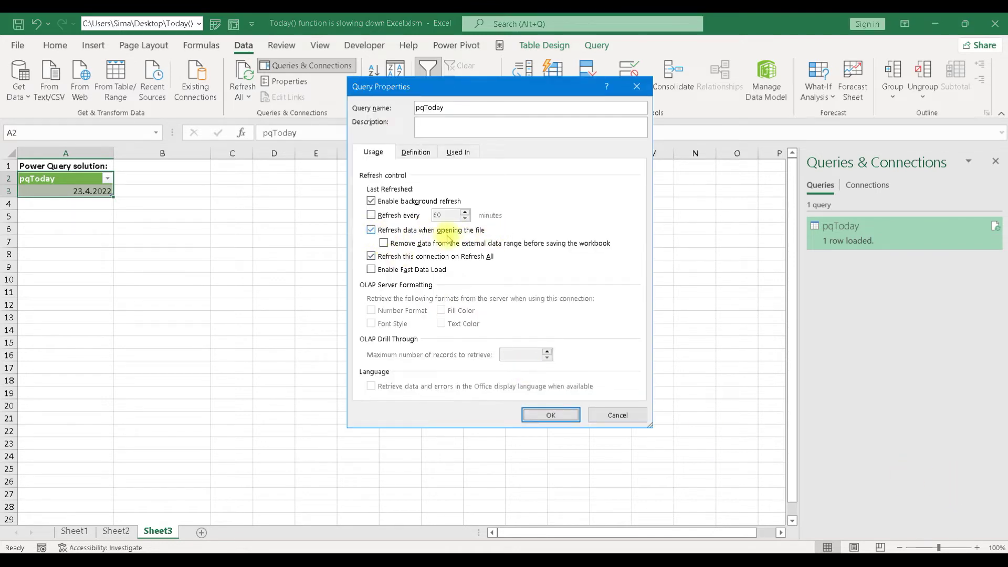
Cancel Query Properties and compare Sheet3's pqToday date in A3 with Sheet2's VBA result.
{"action": "left_click", "coordinate": [617, 414]}
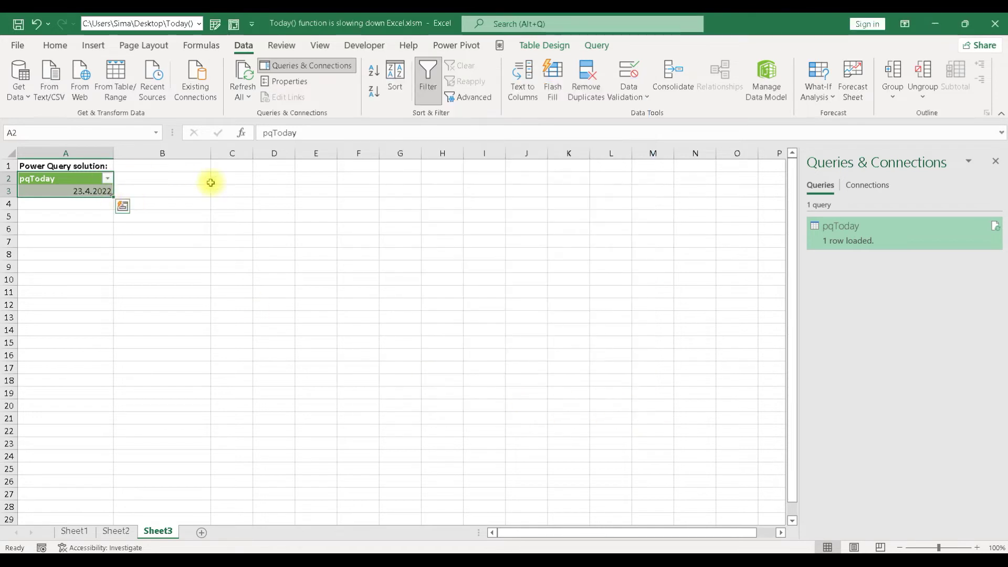
{"action": "left_click", "coordinate": [177, 212]}
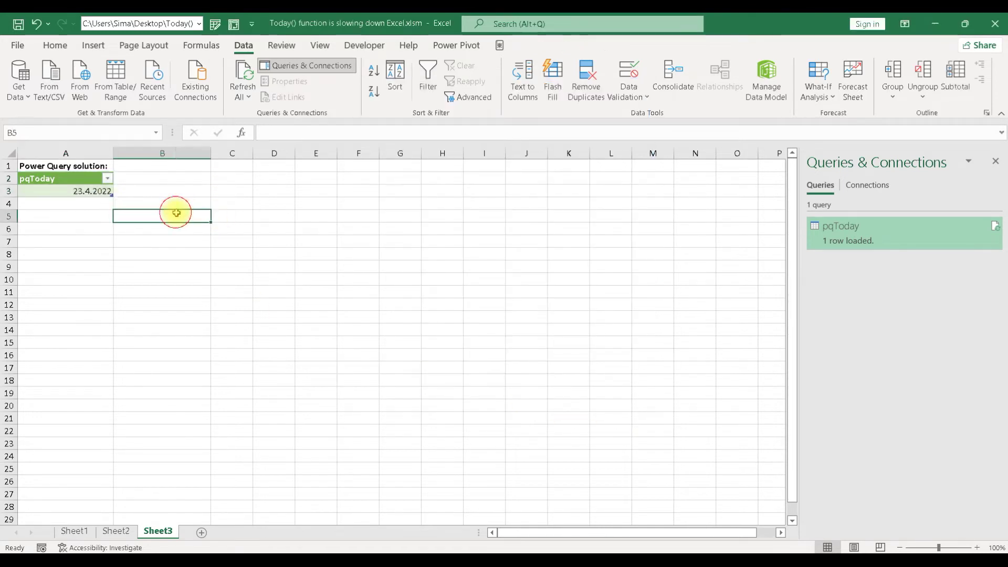
{"action": "left_click", "coordinate": [100, 192]}
{"action": "left_click", "coordinate": [546, 47]}
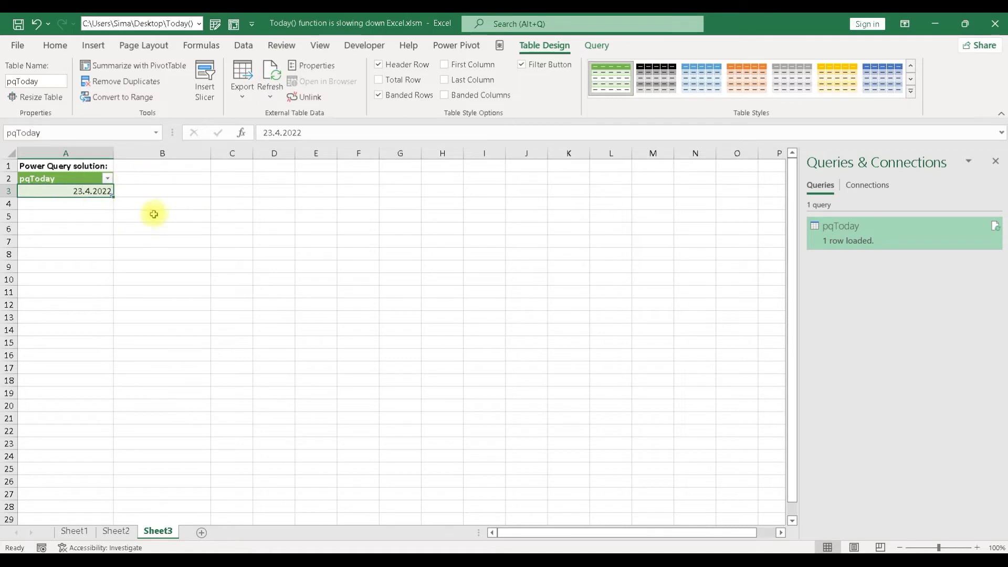
{"action": "left_click", "coordinate": [208, 215]}
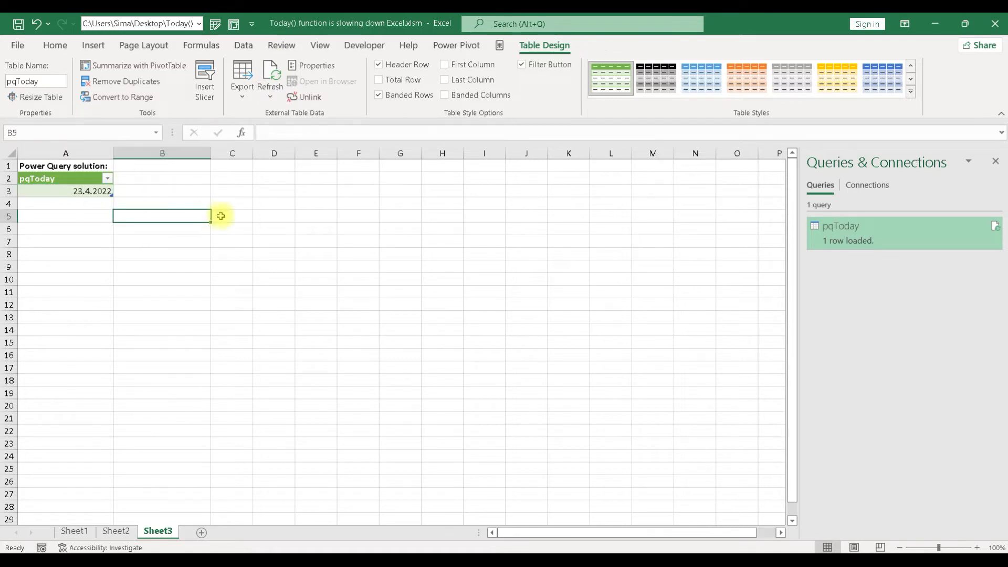
{"action": "left_click", "coordinate": [116, 530]}
{"action": "left_click", "coordinate": [158, 532]}
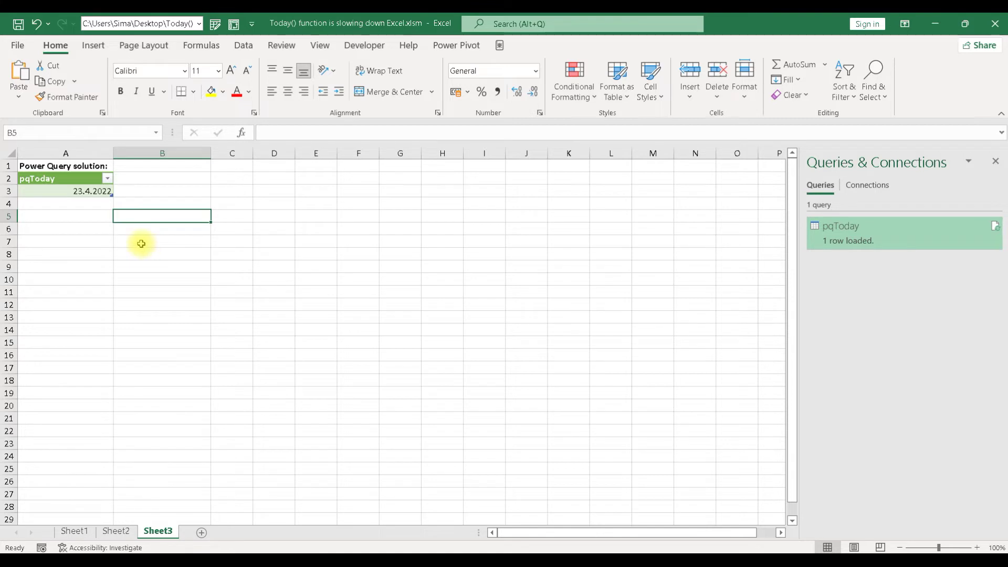
{"action": "left_click", "coordinate": [113, 532]}
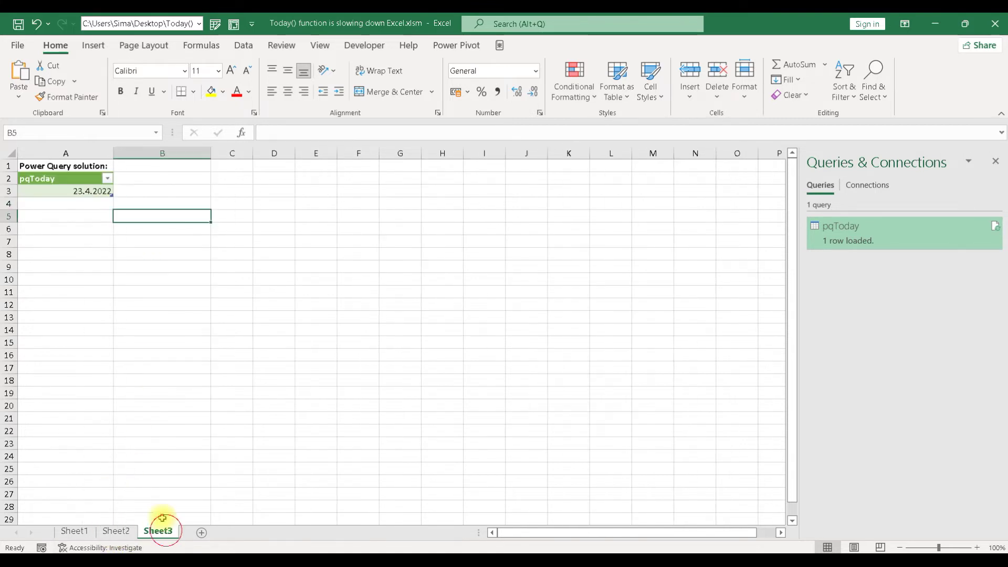
{"action": "left_click", "coordinate": [152, 243]}
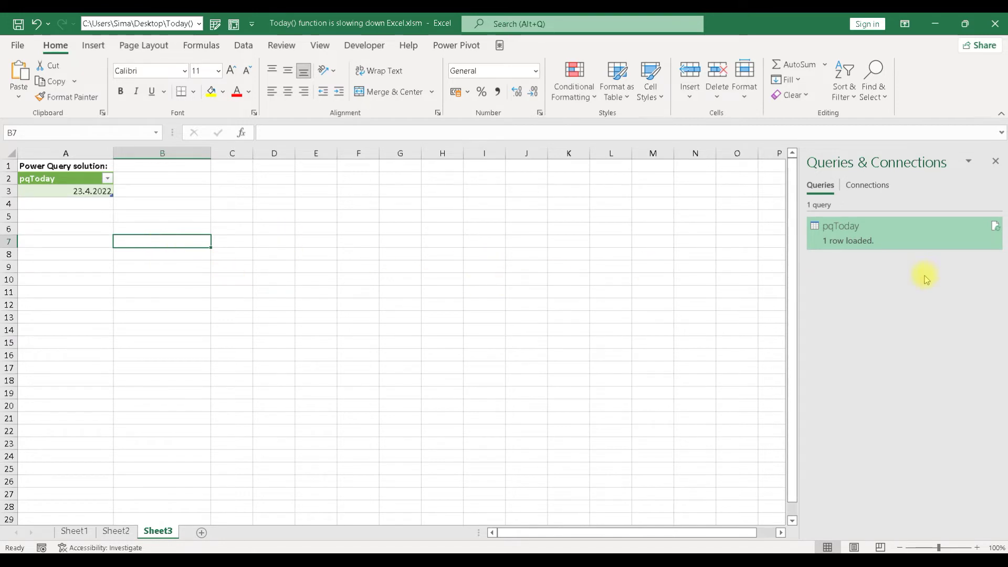
{"action": "left_click", "coordinate": [168, 221]}
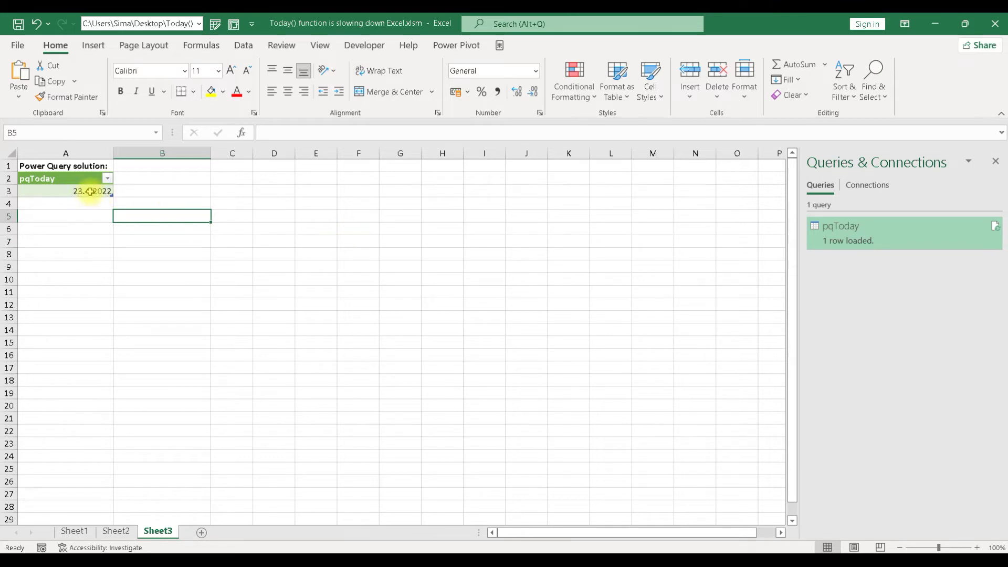
{"action": "left_click", "coordinate": [91, 191]}
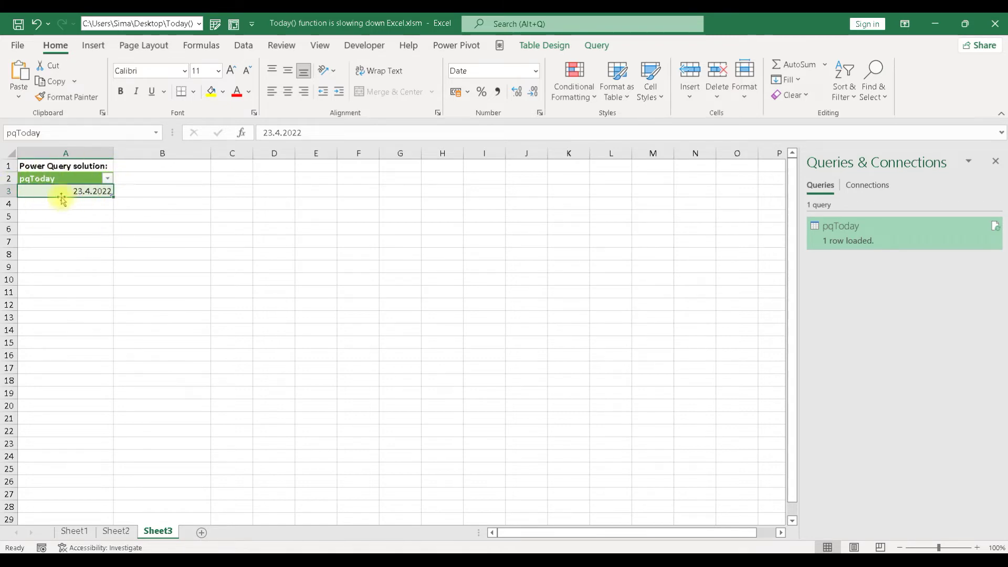
Copy the new Key/paDate query code from Code.txt in Notepad++ and bring up pqToday's actions.
{"action": "key", "text": "alt+Tab"}
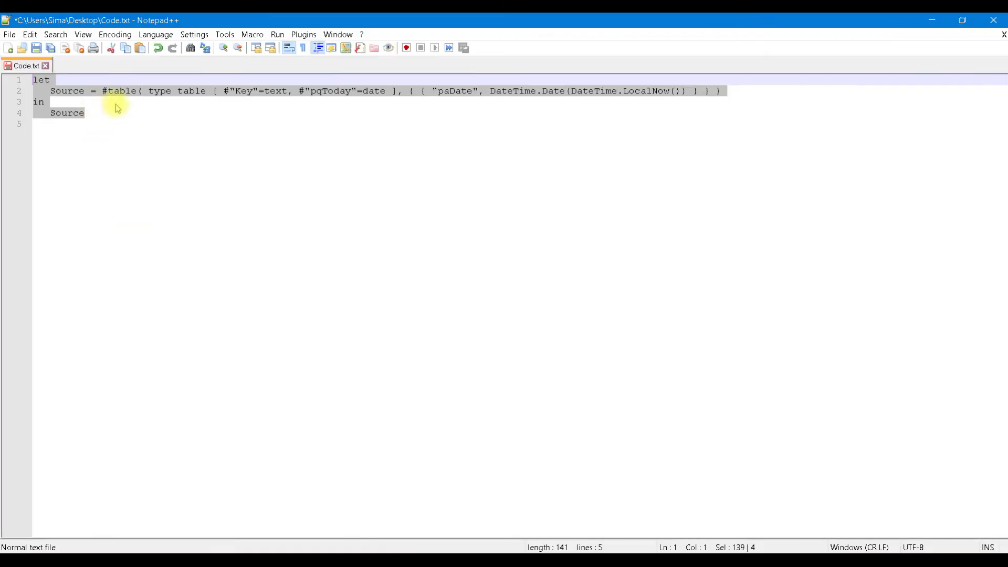
{"action": "right_click", "coordinate": [87, 93]}
{"action": "left_click", "coordinate": [124, 115]}
{"action": "key", "text": "alt+Tab"}
{"action": "right_click", "coordinate": [874, 237]}
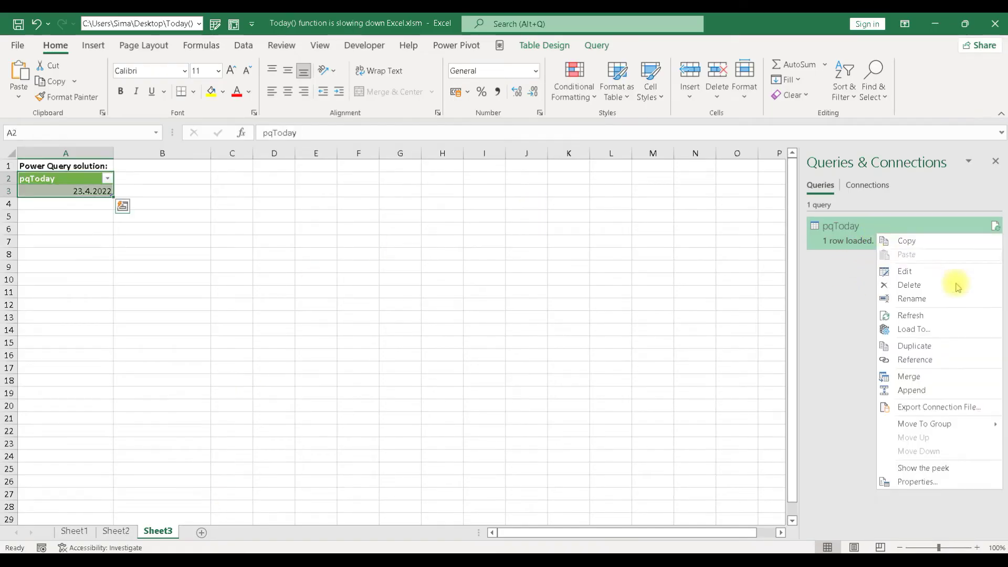
Paste the new Key/paDate table code below the existing pqToday code in the Advanced Editor.
{"action": "left_click", "coordinate": [919, 271]}
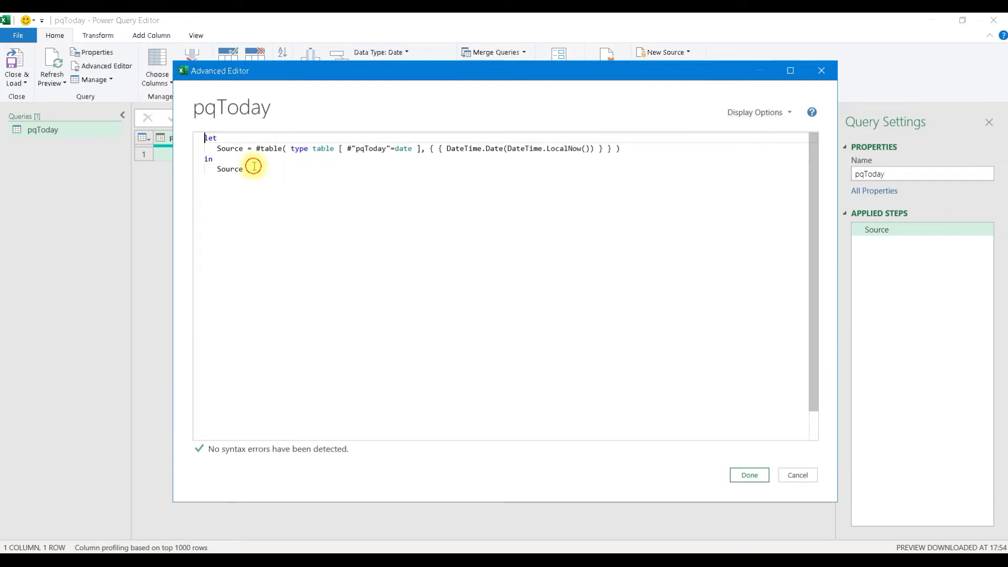
{"action": "left_click", "coordinate": [256, 170]}
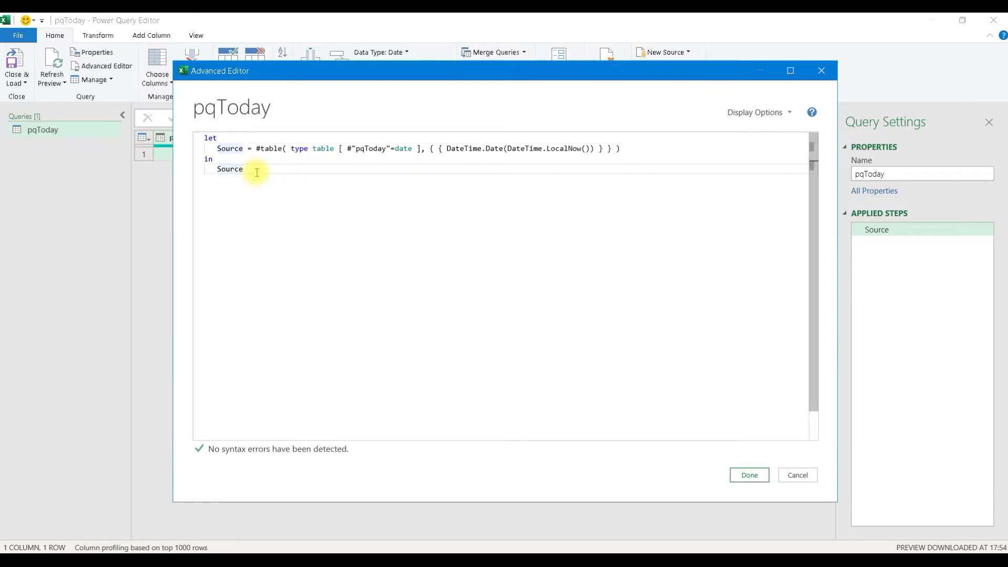
{"action": "key", "text": "Return"}
{"action": "key", "text": "Return"}
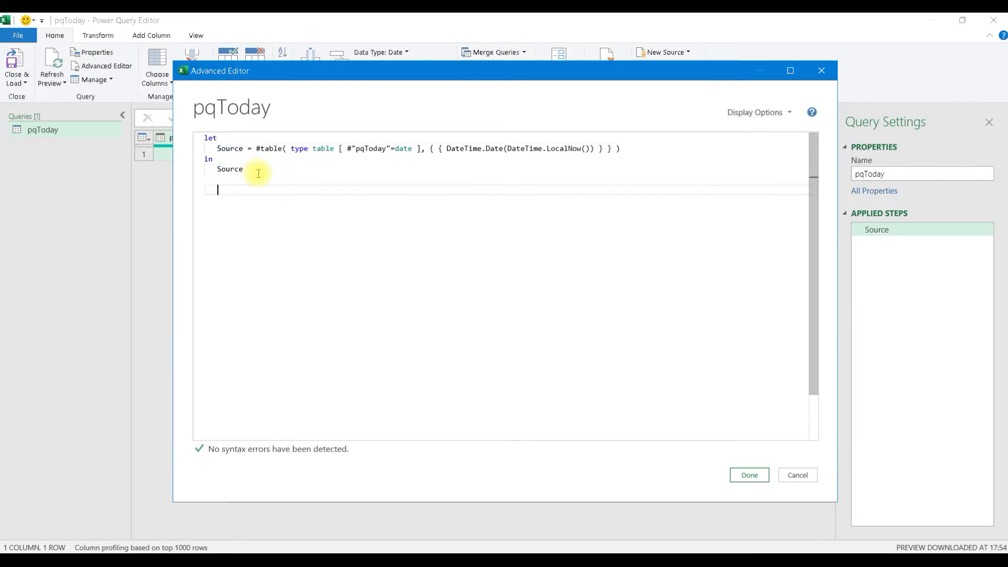
{"action": "key", "text": "ctrl+v"}
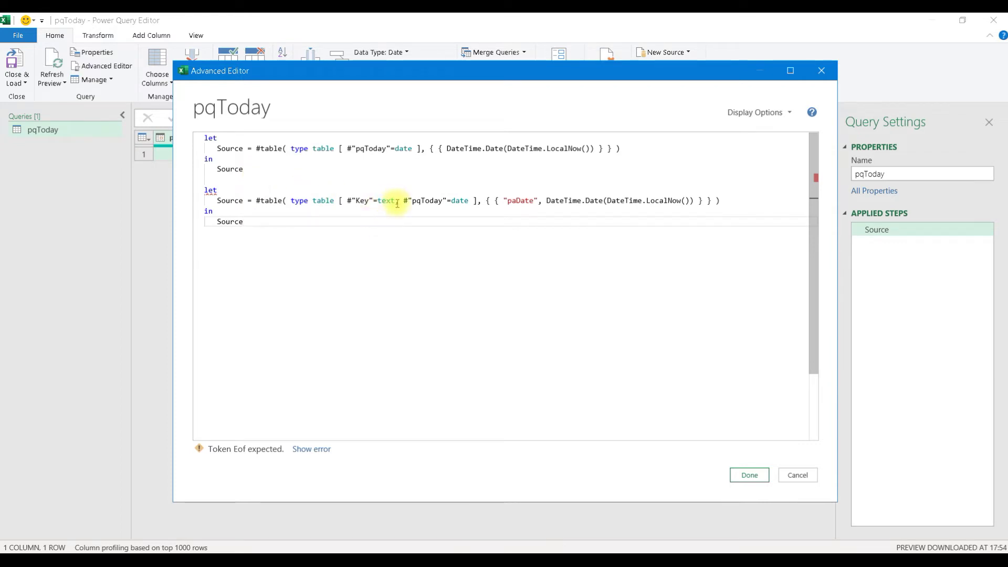
{"action": "left_click_drag", "start_coordinate": [395, 201], "coordinate": [350, 201]}
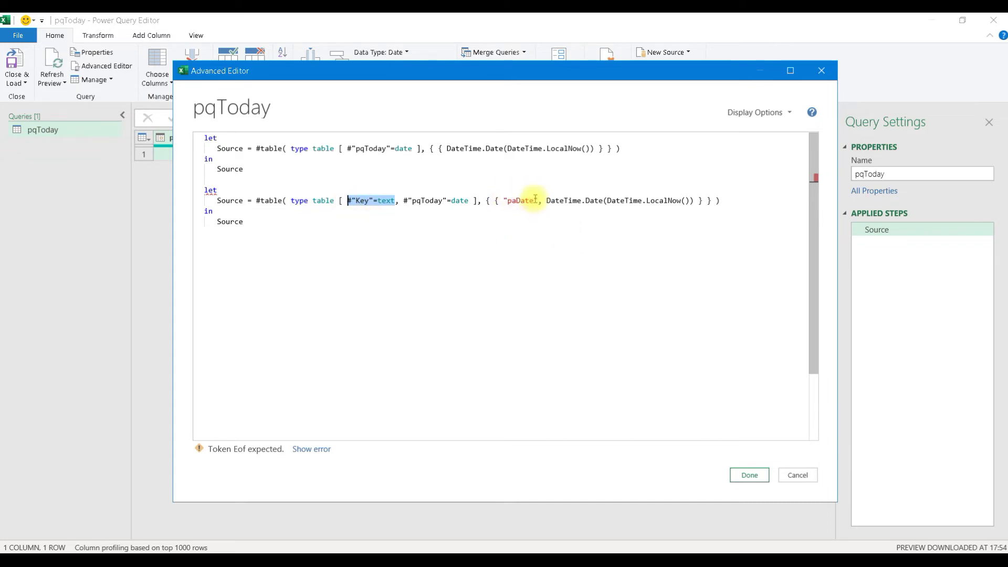
{"action": "left_click_drag", "start_coordinate": [534, 200], "coordinate": [507, 200]}
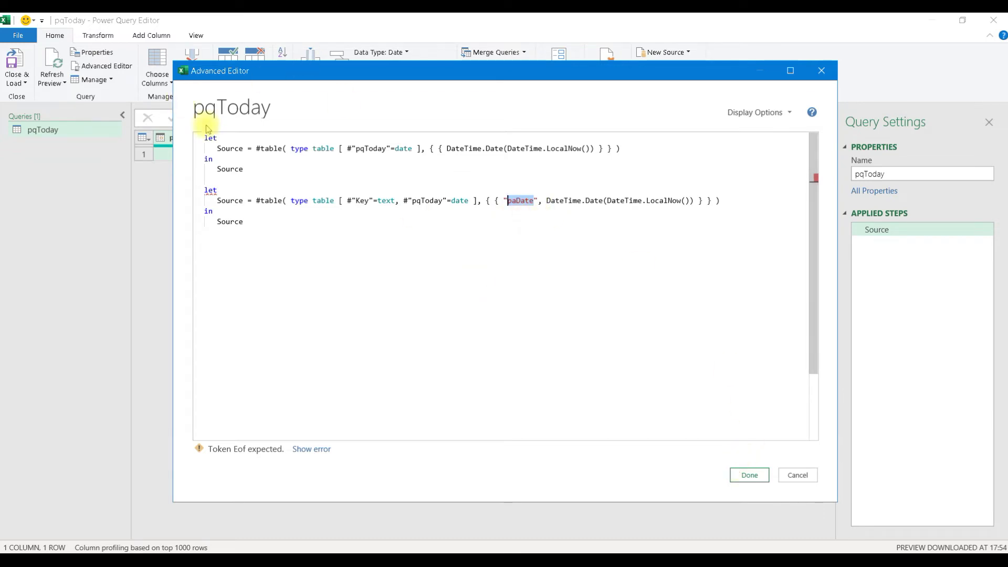
Delete the old query block, apply the revised pqToday code and load it to the workbook.
{"action": "left_click_drag", "start_coordinate": [267, 169], "coordinate": [204, 138]}
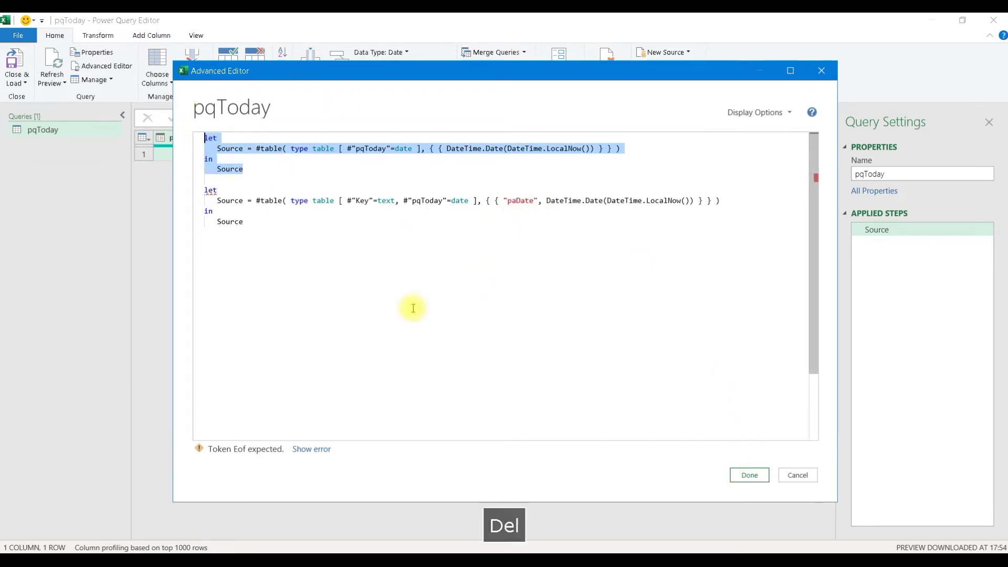
{"action": "key", "text": "Delete"}
{"action": "key", "text": "Delete"}
{"action": "key", "text": "Delete"}
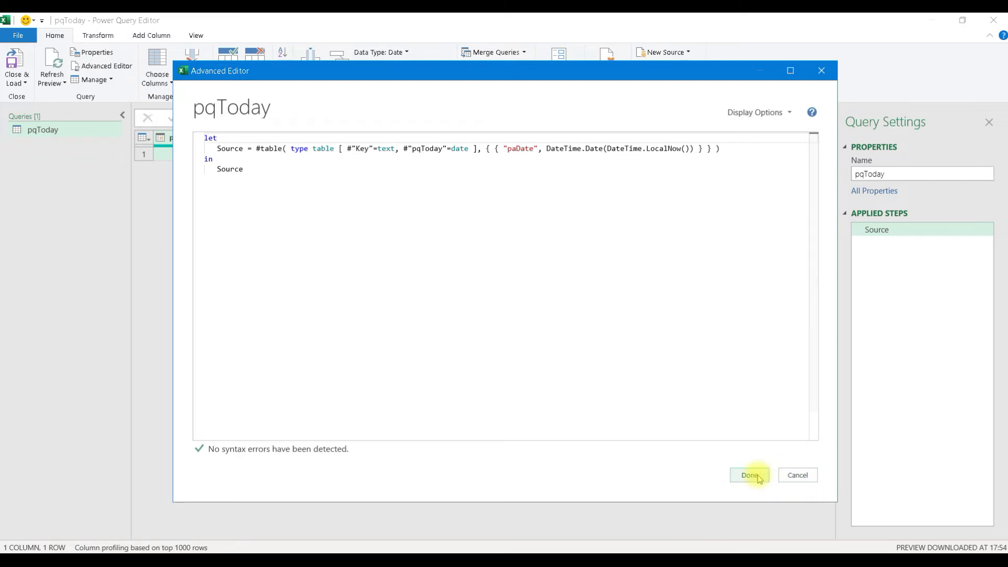
{"action": "left_click", "coordinate": [759, 478]}
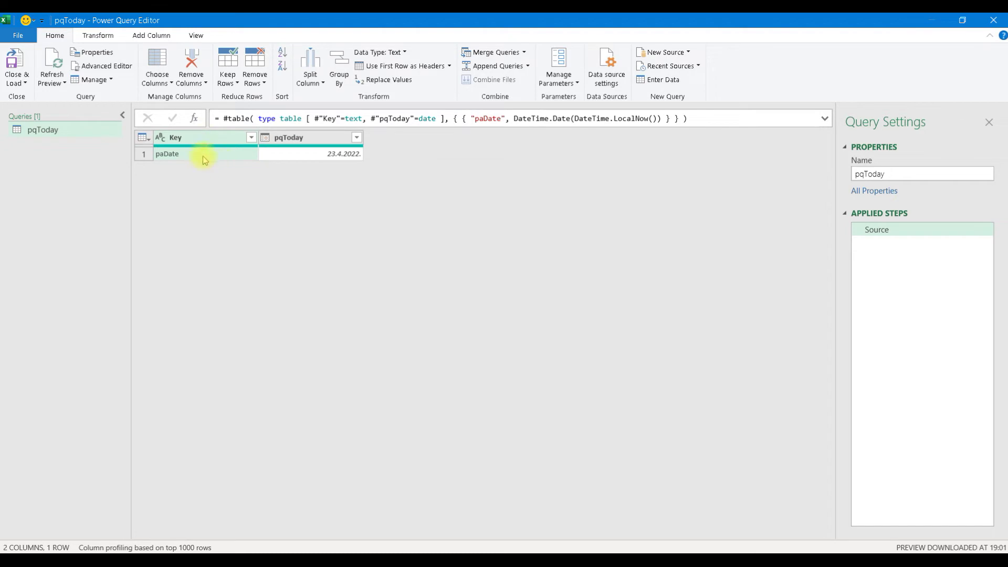
{"action": "left_click", "coordinate": [16, 55]}
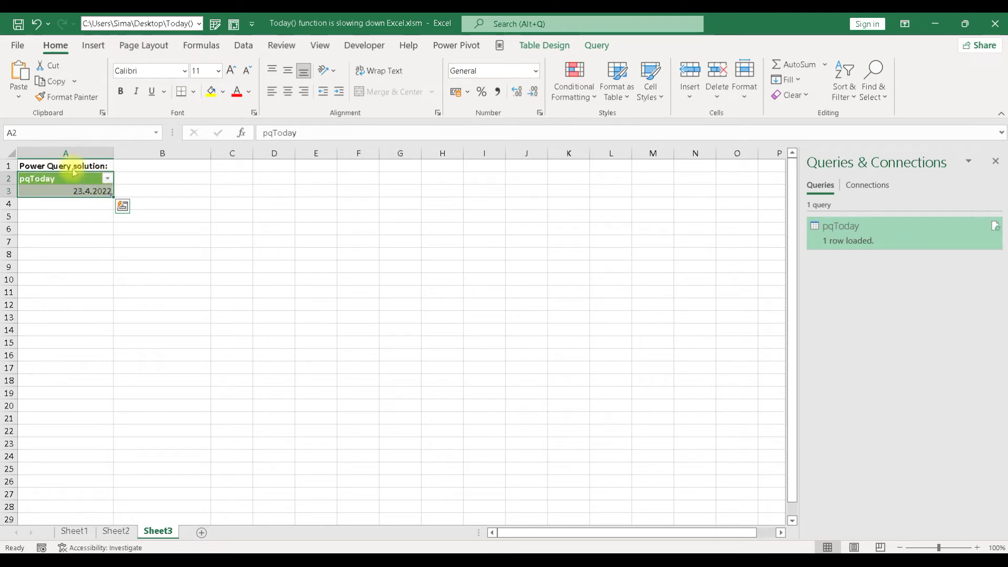
Check the loaded pqToday table, with Key paDate in A3 and 23.4.2022 in B3.
{"action": "left_click", "coordinate": [124, 227]}
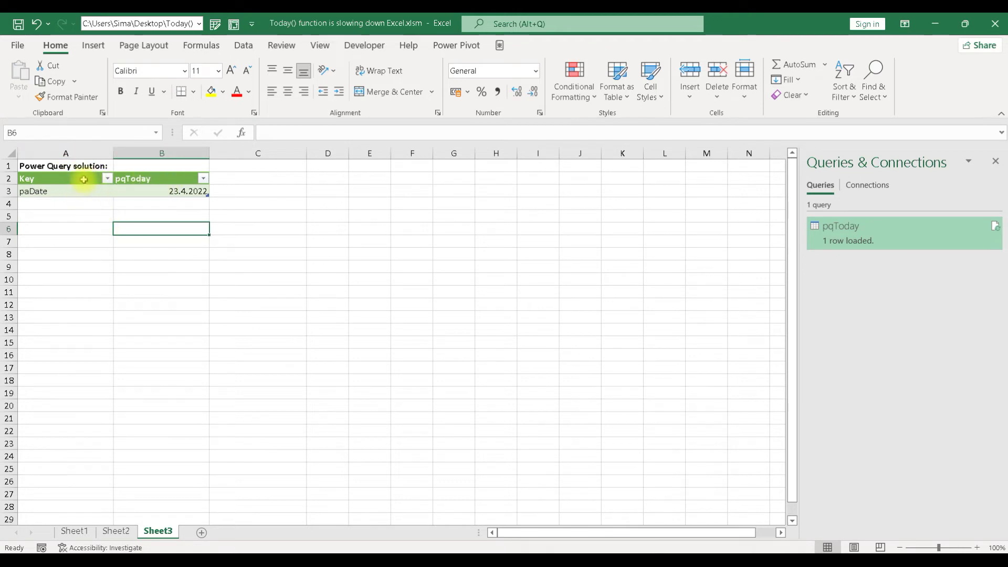
{"action": "left_click_drag", "start_coordinate": [80, 180], "coordinate": [80, 191]}
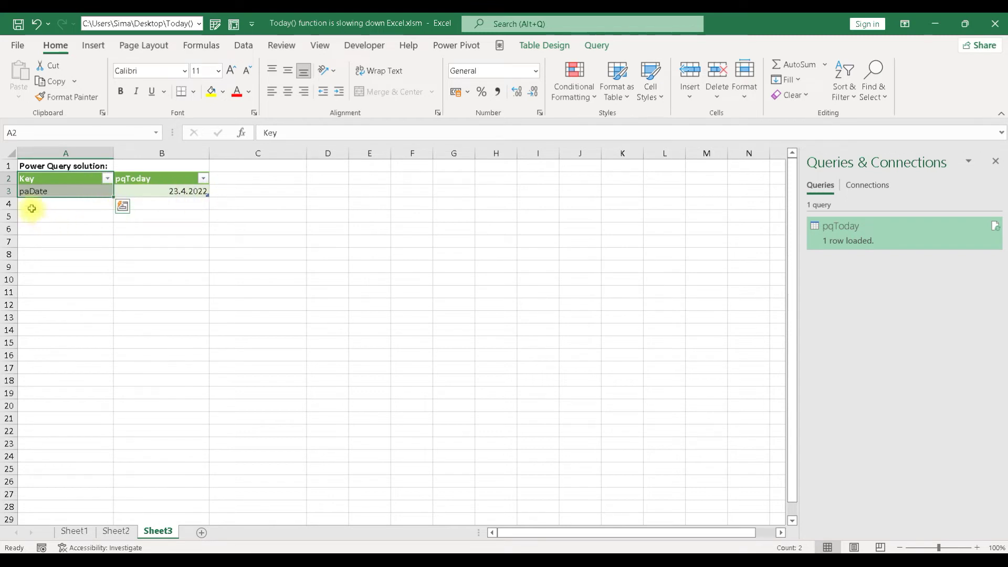
{"action": "left_click", "coordinate": [57, 192]}
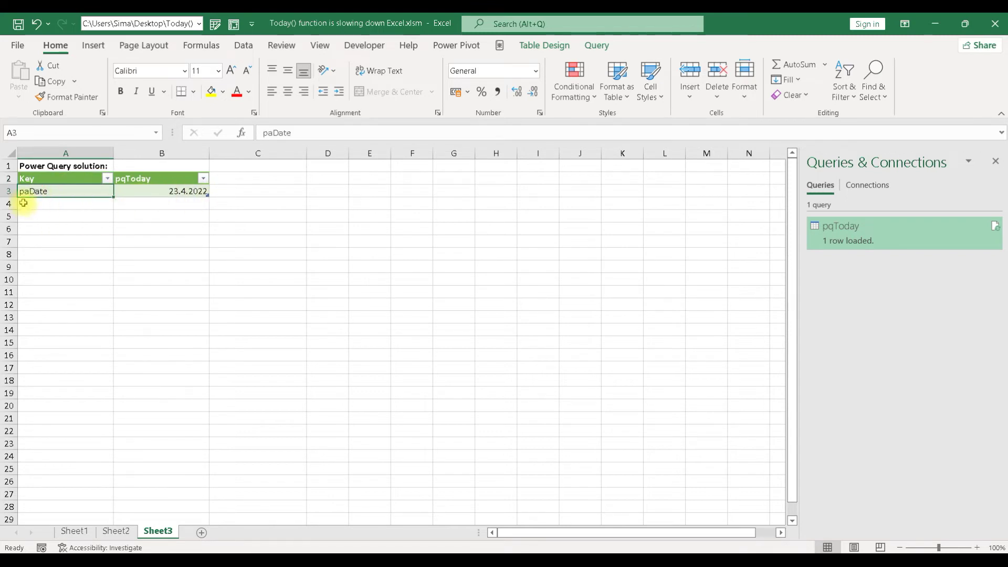
{"action": "left_click", "coordinate": [5, 191]}
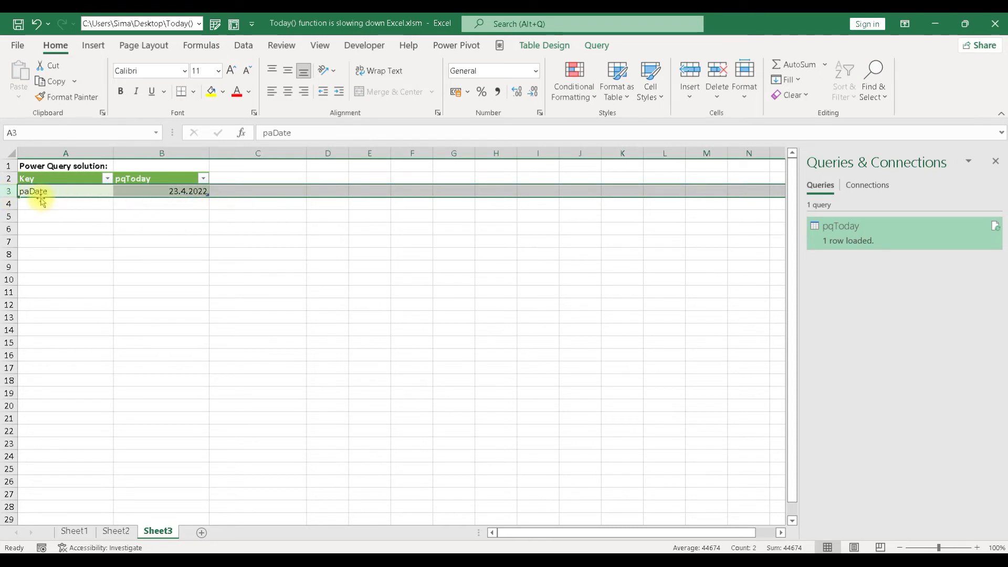
{"action": "left_click", "coordinate": [148, 190]}
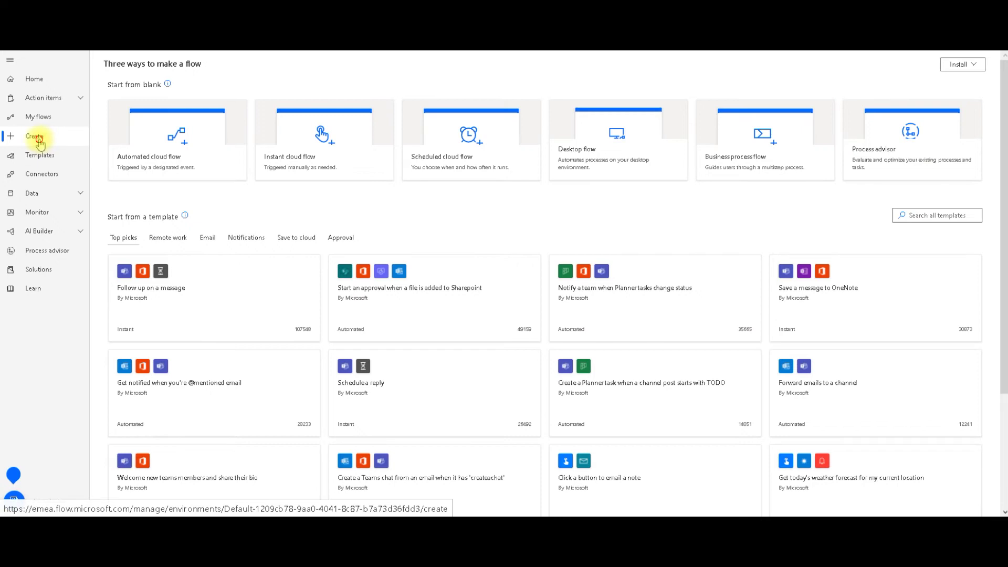
Create the scheduled cloud flow 'Today() replacement' starting at 12:15 AM and repeating every 1 day.
{"action": "left_click", "coordinate": [475, 142]}
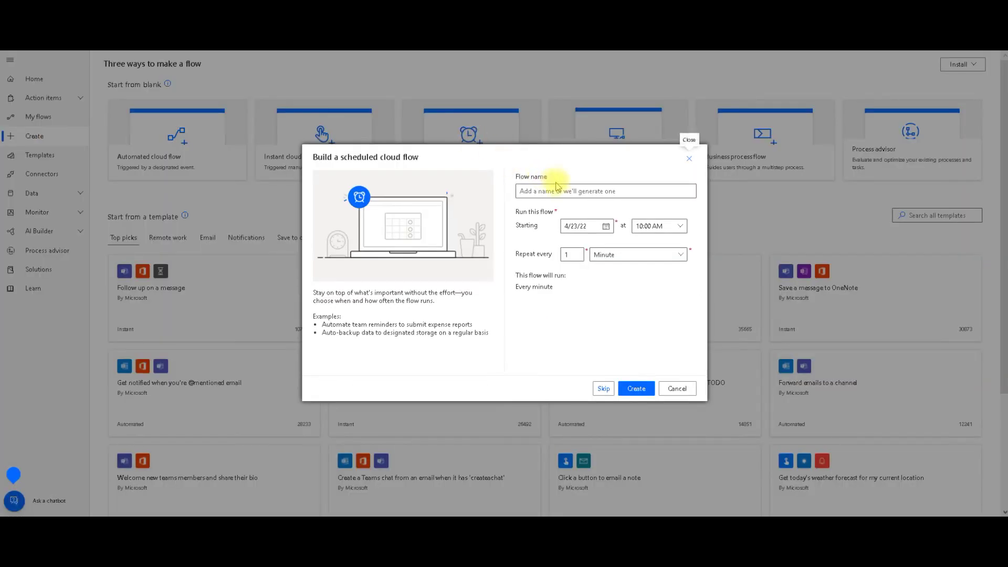
{"action": "left_click", "coordinate": [531, 192]}
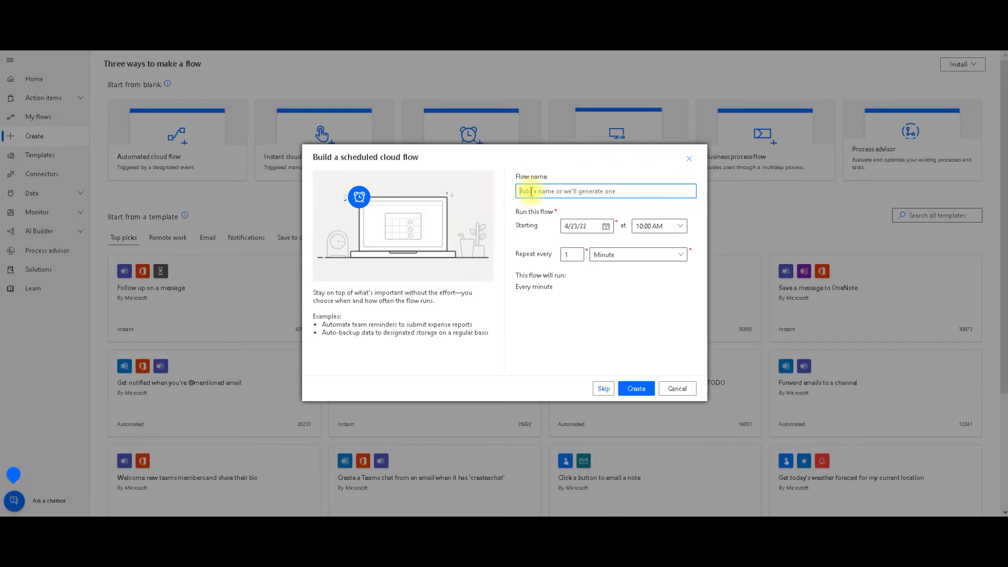
{"action": "type", "text": "Today() replacement"}
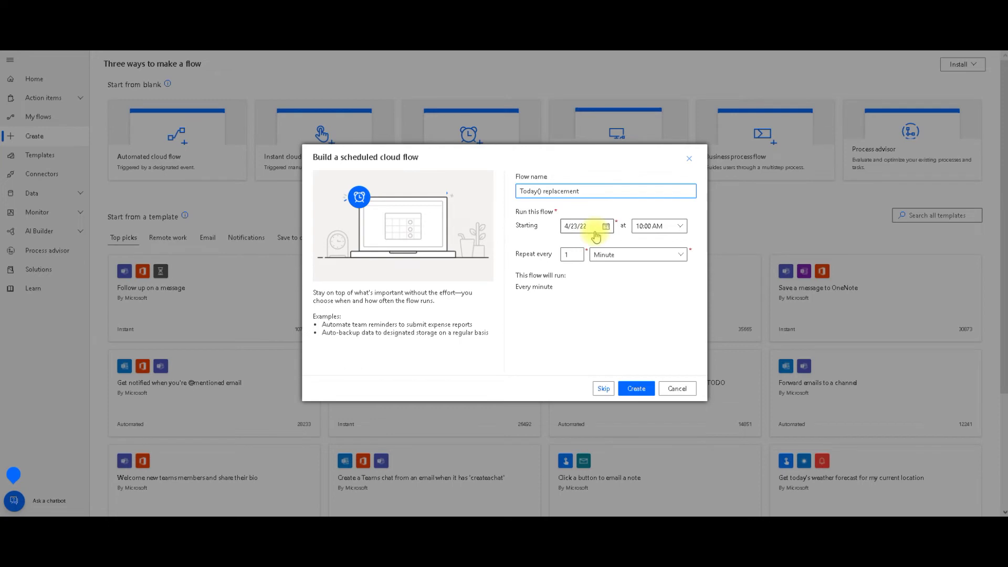
{"action": "left_click", "coordinate": [680, 228]}
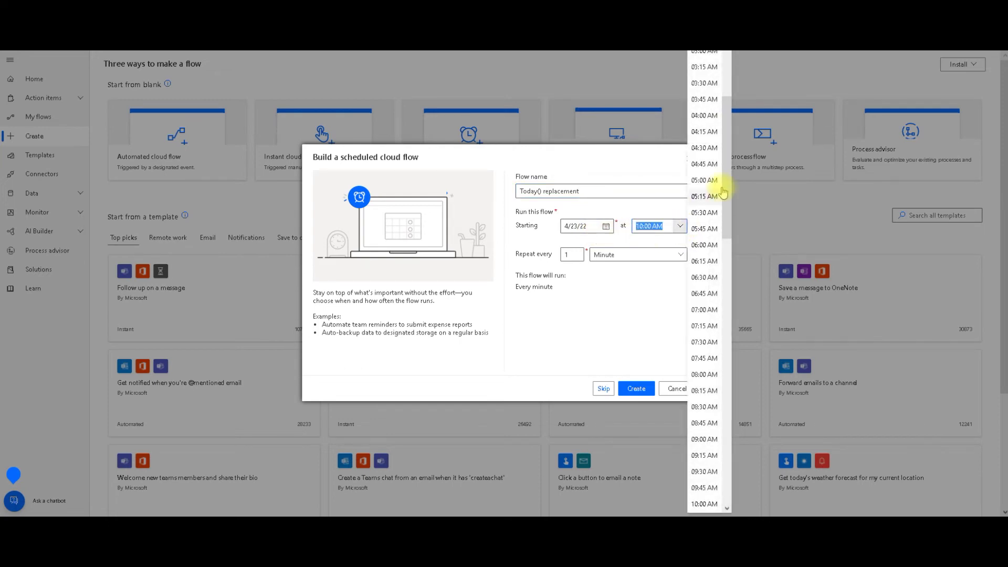
{"action": "left_click_drag", "start_coordinate": [730, 149], "coordinate": [730, 99]}
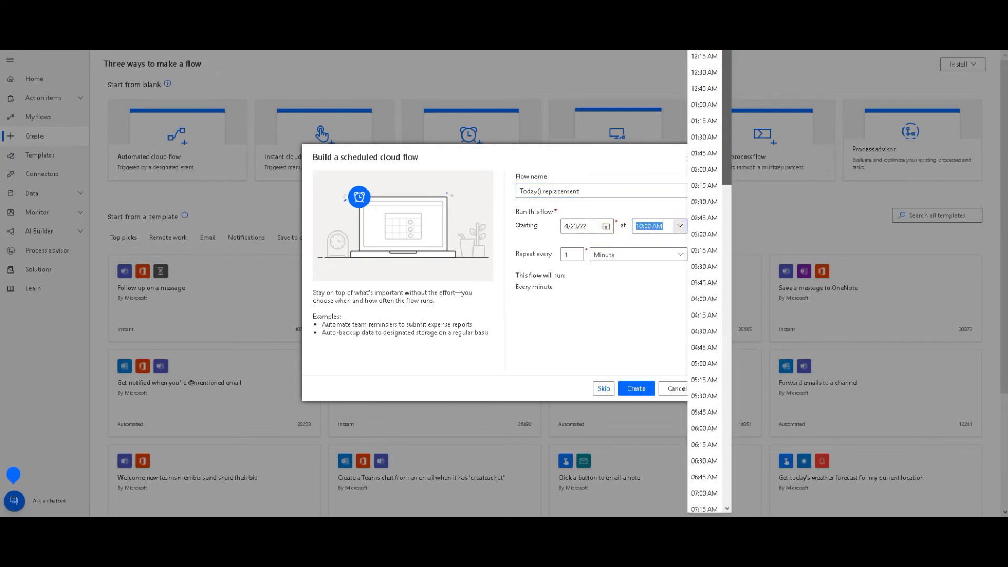
{"action": "left_click", "coordinate": [704, 57]}
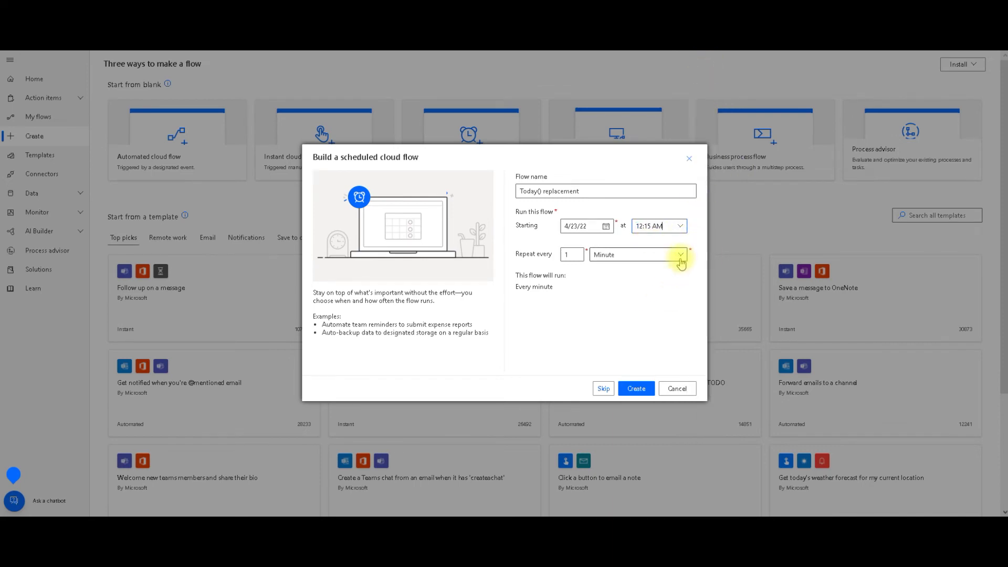
{"action": "left_click", "coordinate": [680, 256]}
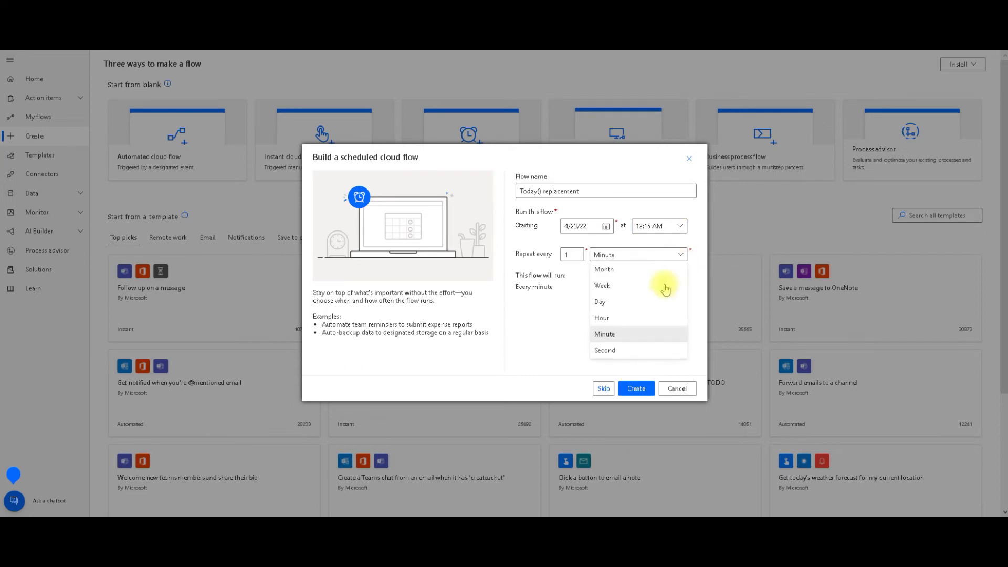
{"action": "left_click", "coordinate": [611, 303]}
{"action": "left_click", "coordinate": [639, 390]}
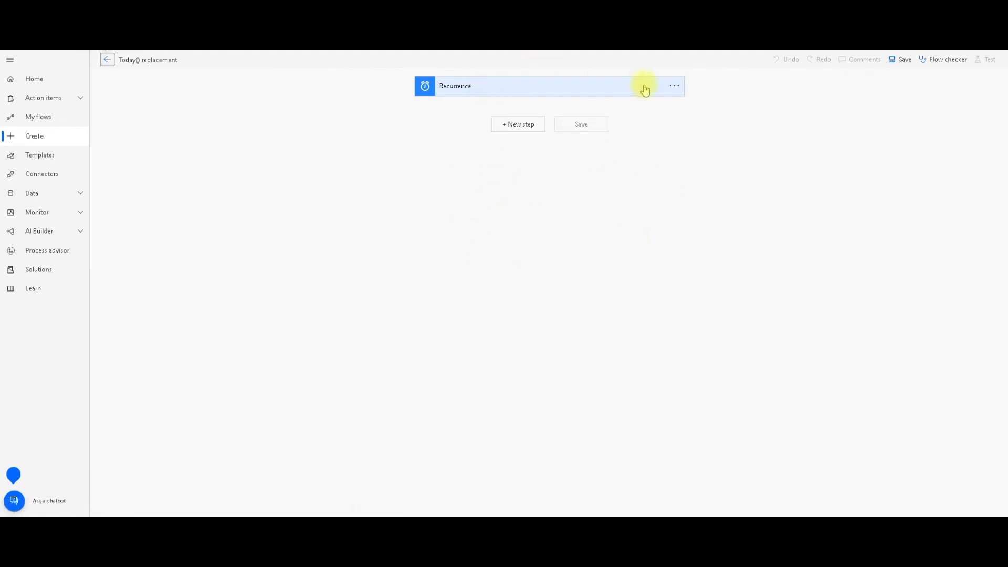
In the Recurrence trigger's advanced options, pick time zone (UTC+01:00) Belgrade, Bratislava, Budapest, Ljubljana, Prague.
{"action": "left_click", "coordinate": [508, 92]}
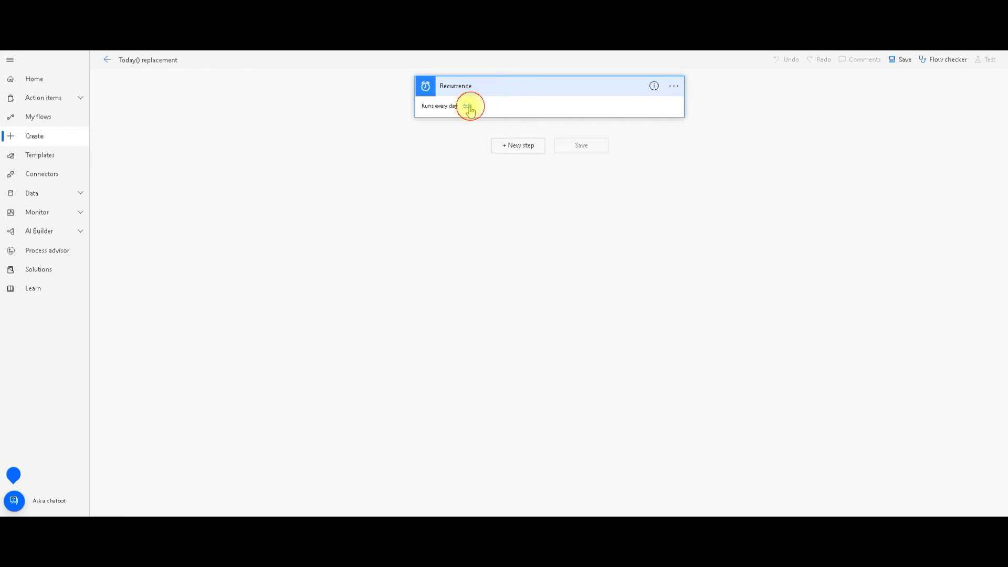
{"action": "left_click", "coordinate": [467, 106]}
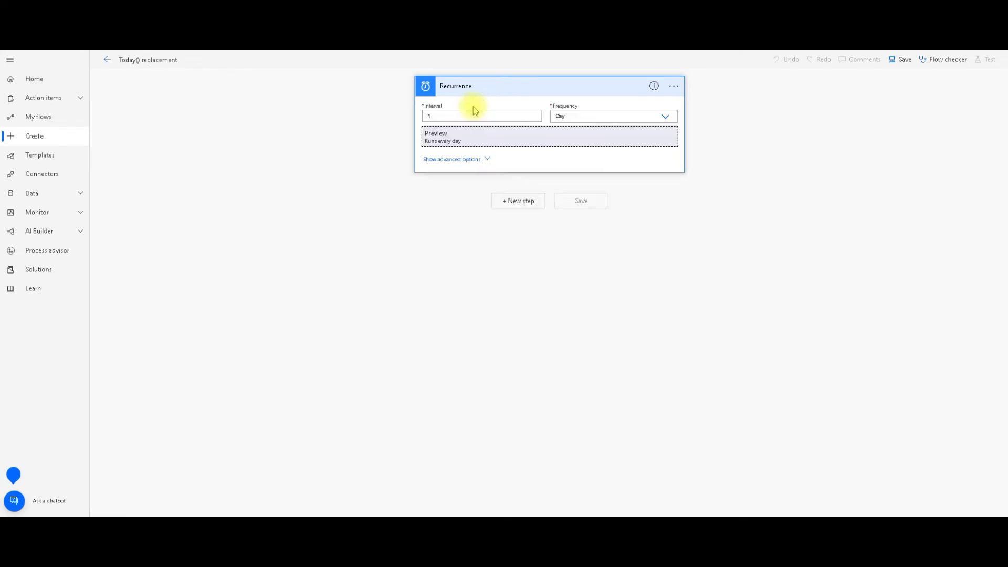
{"action": "left_click", "coordinate": [569, 163]}
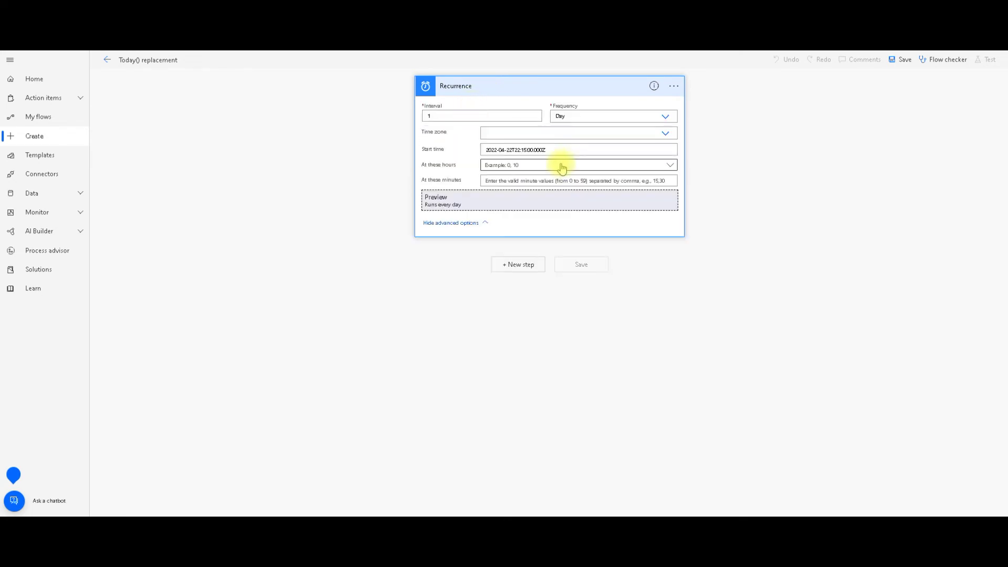
{"action": "left_click", "coordinate": [665, 134]}
{"action": "left_click_drag", "start_coordinate": [670, 153], "coordinate": [671, 193]}
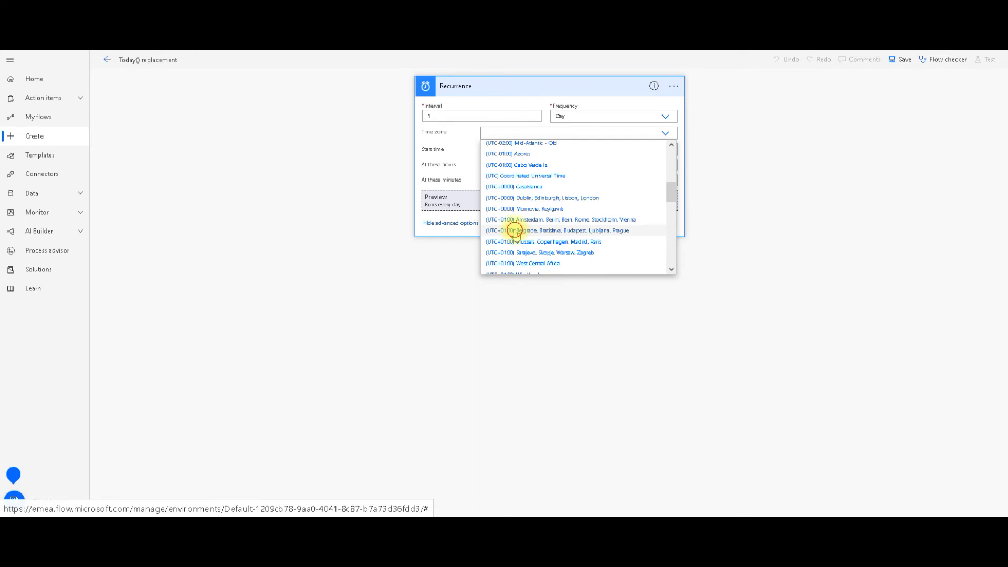
{"action": "left_click", "coordinate": [567, 230]}
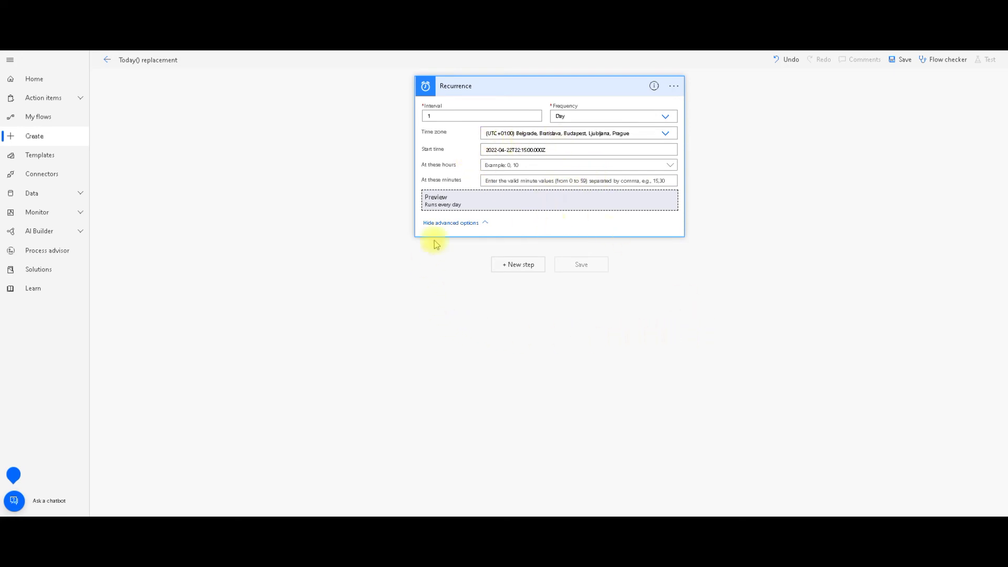
Add an Excel Online (Business) 'Update a row' action after the Recurrence trigger, found by searching 'update a'.
{"action": "left_click", "coordinate": [524, 272]}
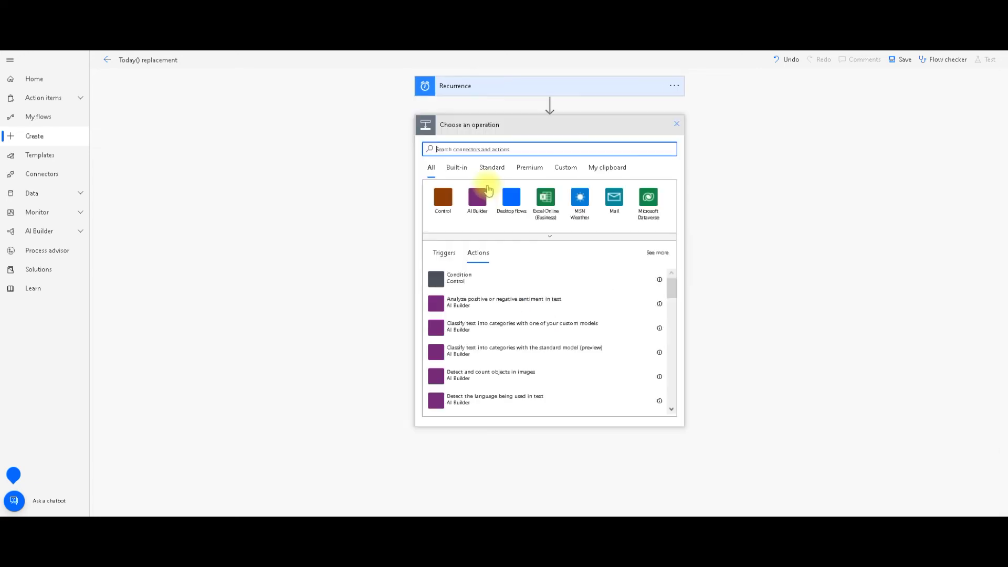
{"action": "type", "text": "u"}
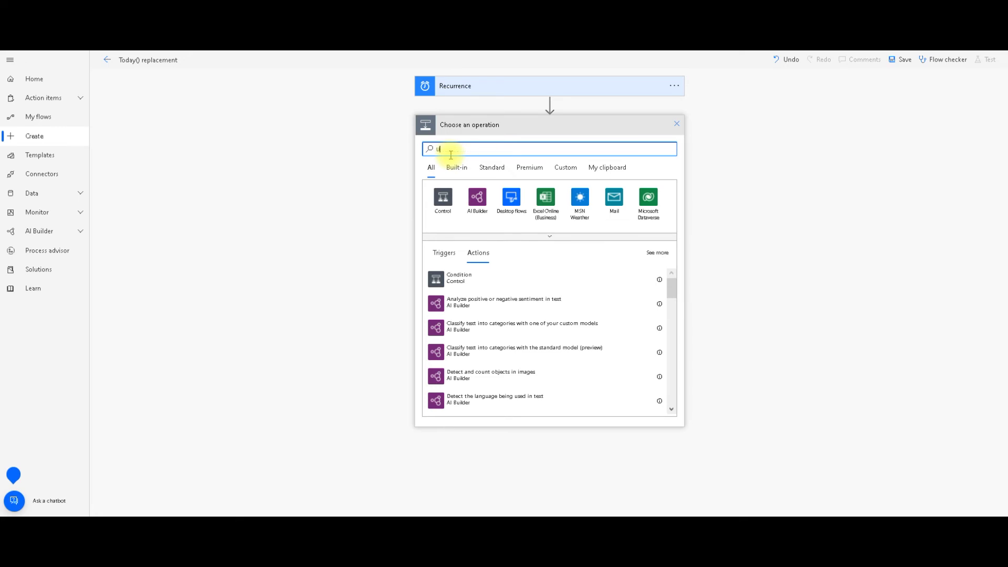
{"action": "type", "text": "pdate a row"}
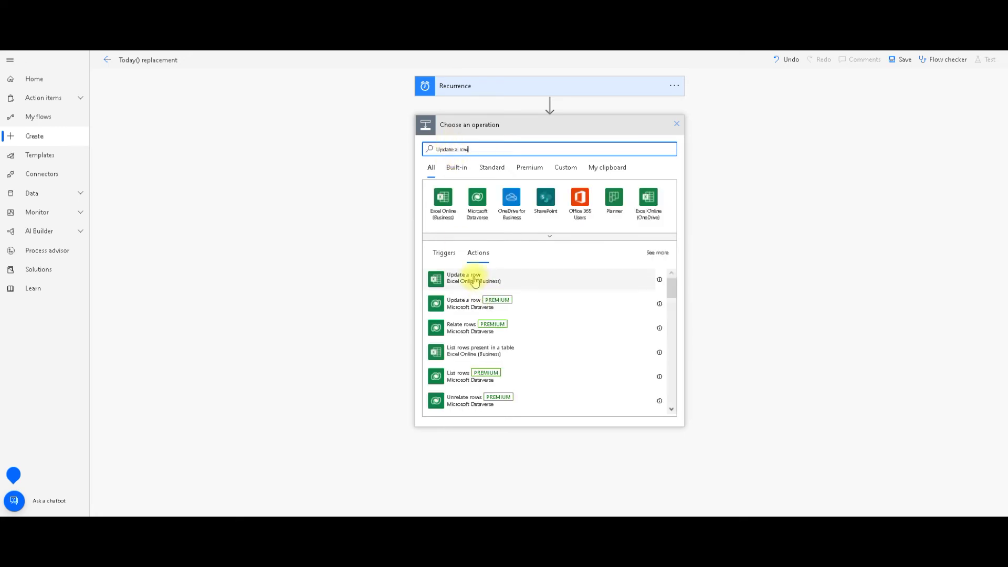
{"action": "left_click", "coordinate": [475, 281]}
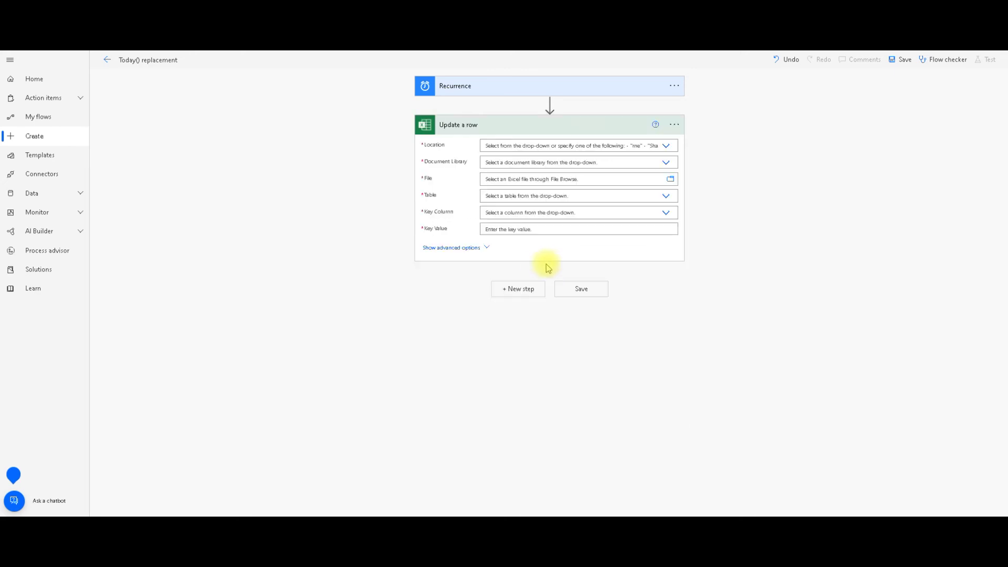
{"action": "left_click", "coordinate": [543, 92]}
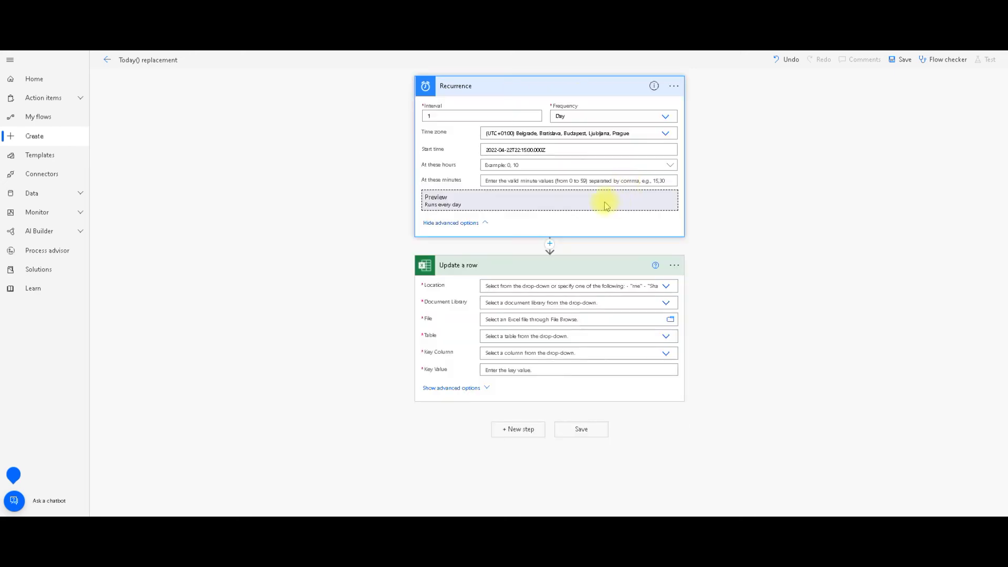
Set the action to OneDrive for Business, the 'Today() function is slowing down Excel.xlsx' file and table pqToday.
{"action": "left_click", "coordinate": [667, 286]}
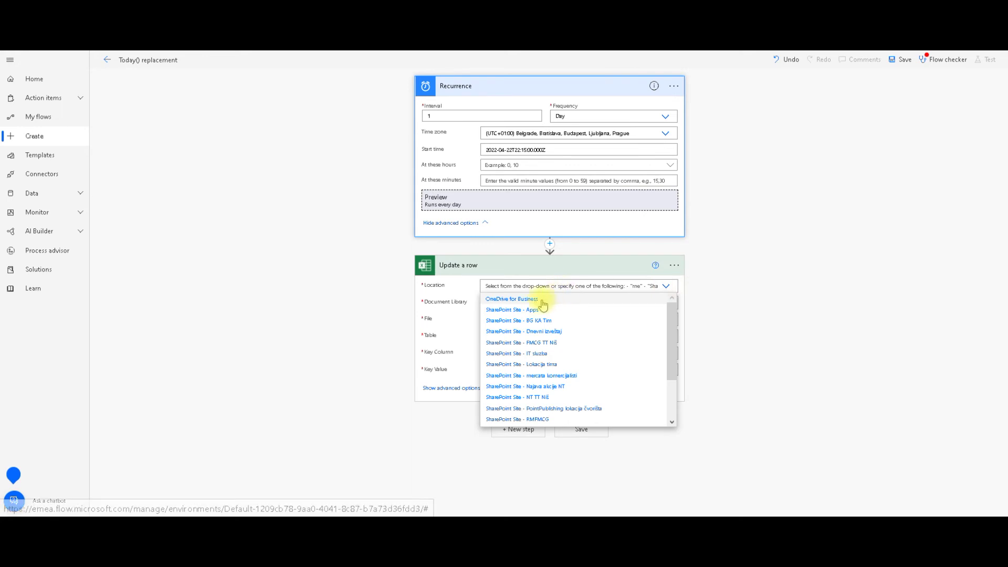
{"action": "left_click", "coordinate": [514, 300]}
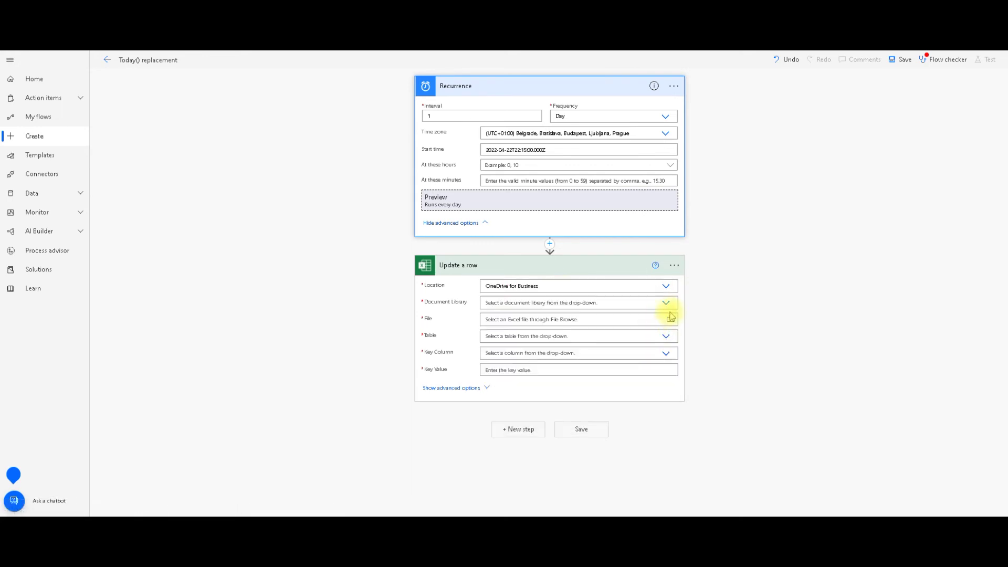
{"action": "left_click", "coordinate": [665, 304]}
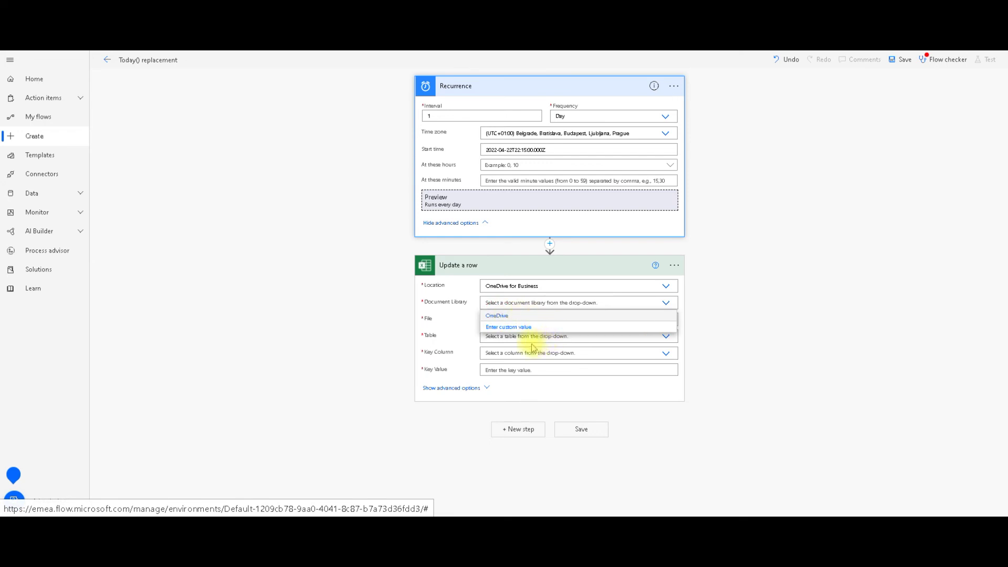
{"action": "left_click", "coordinate": [501, 316]}
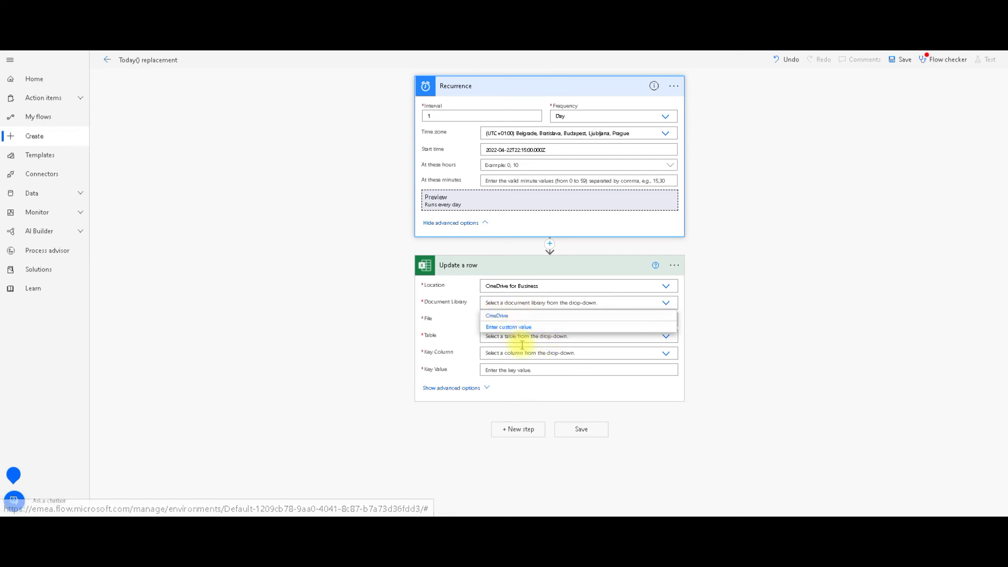
{"action": "left_click", "coordinate": [671, 320]}
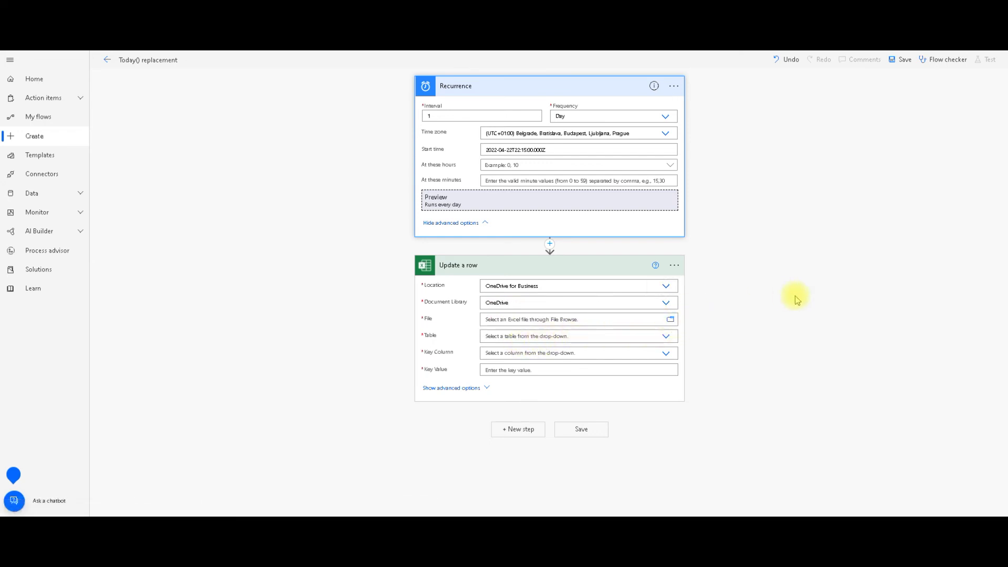
{"action": "left_click", "coordinate": [734, 315]}
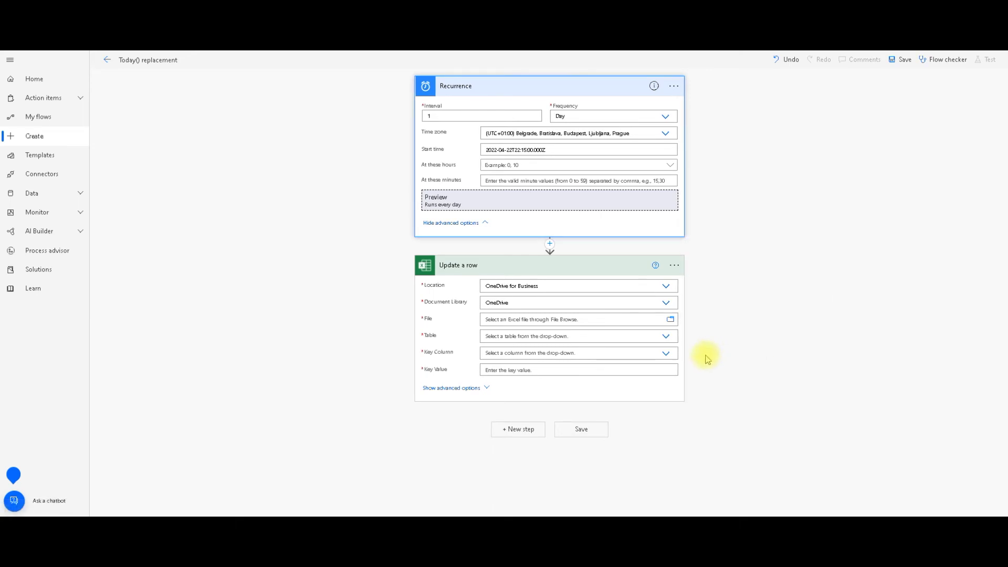
{"action": "left_click", "coordinate": [664, 351]}
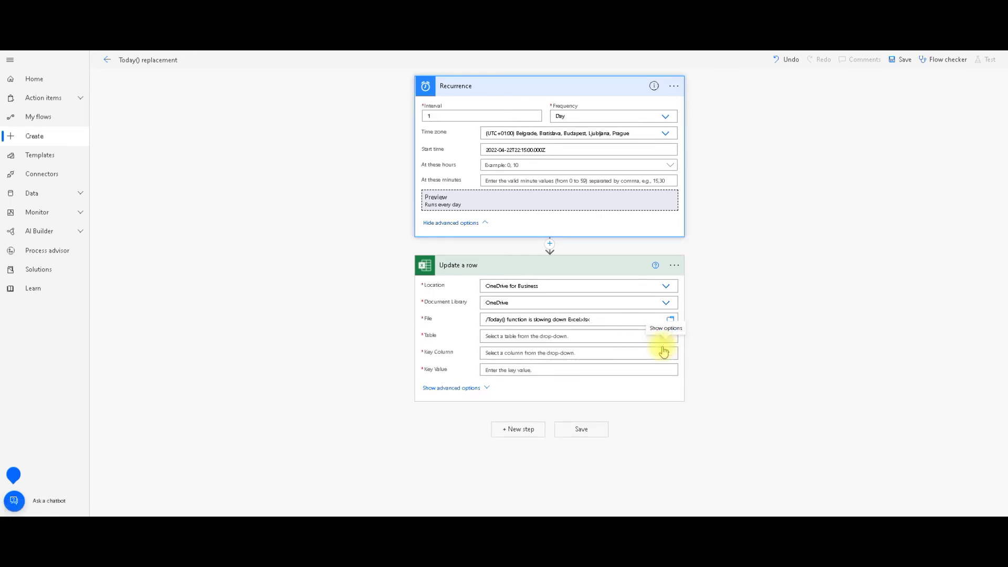
{"action": "left_click", "coordinate": [492, 350]}
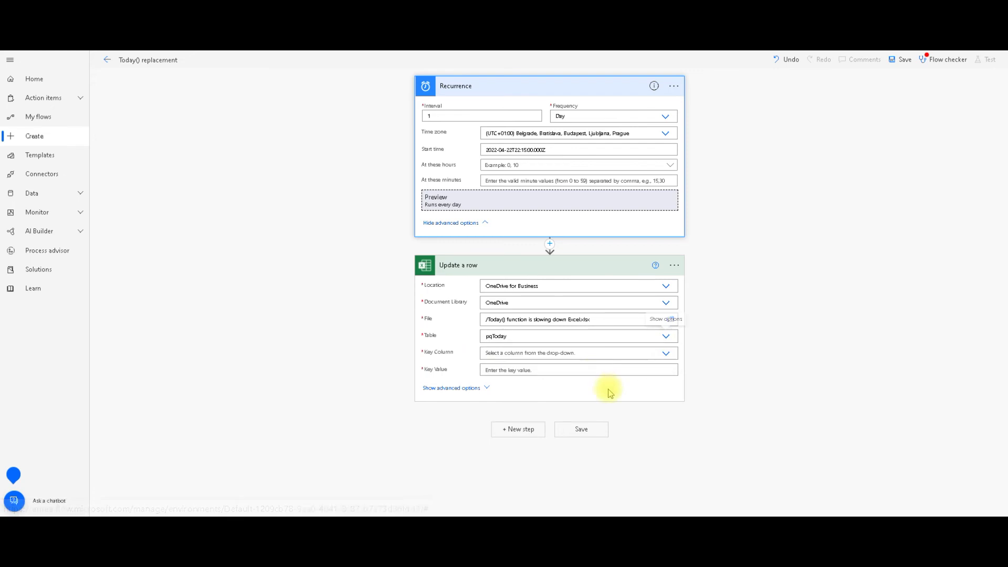
Check the pqToday table's data row A3:B3 in the Excel workbook.
{"action": "left_click", "coordinate": [609, 514]}
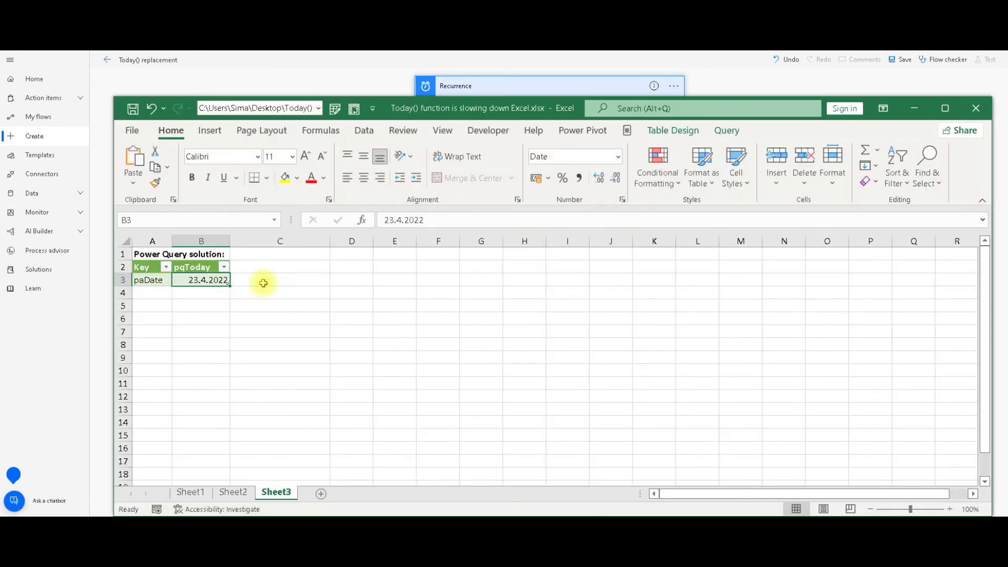
{"action": "left_click_drag", "start_coordinate": [181, 280], "coordinate": [150, 280]}
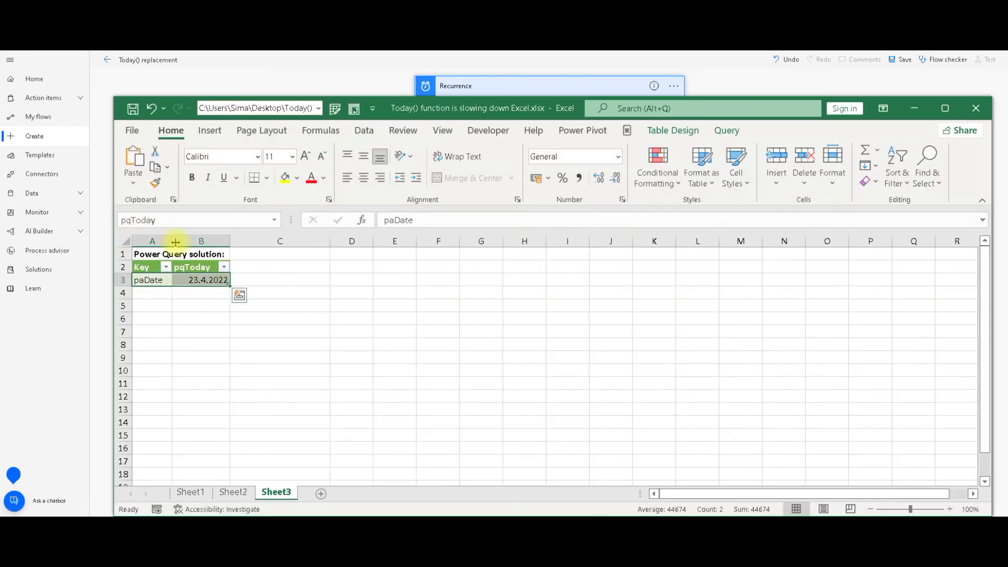
{"action": "left_click", "coordinate": [609, 515]}
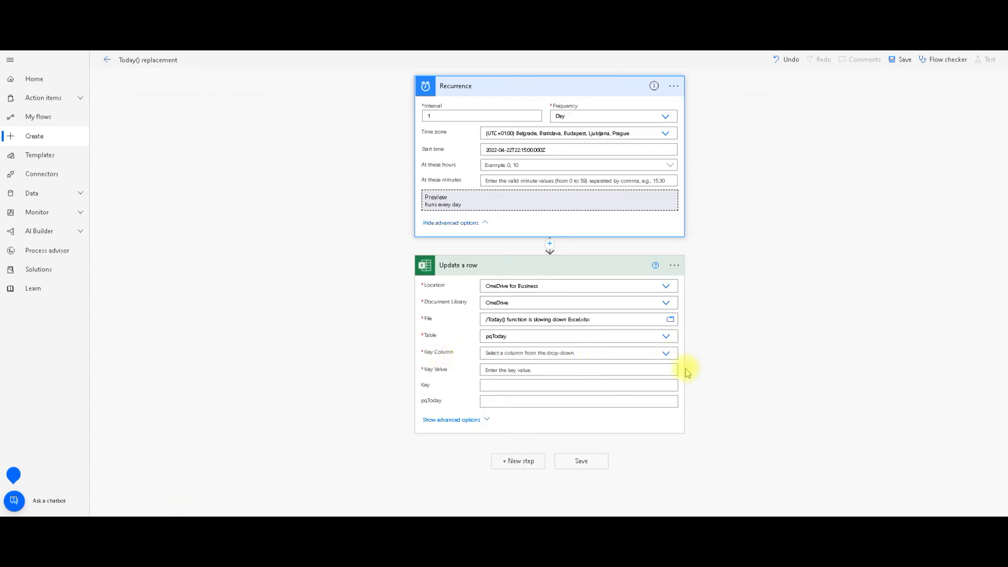
Set Key Column to Key and Key Value to paDate, then move to the pqToday field.
{"action": "left_click", "coordinate": [665, 353]}
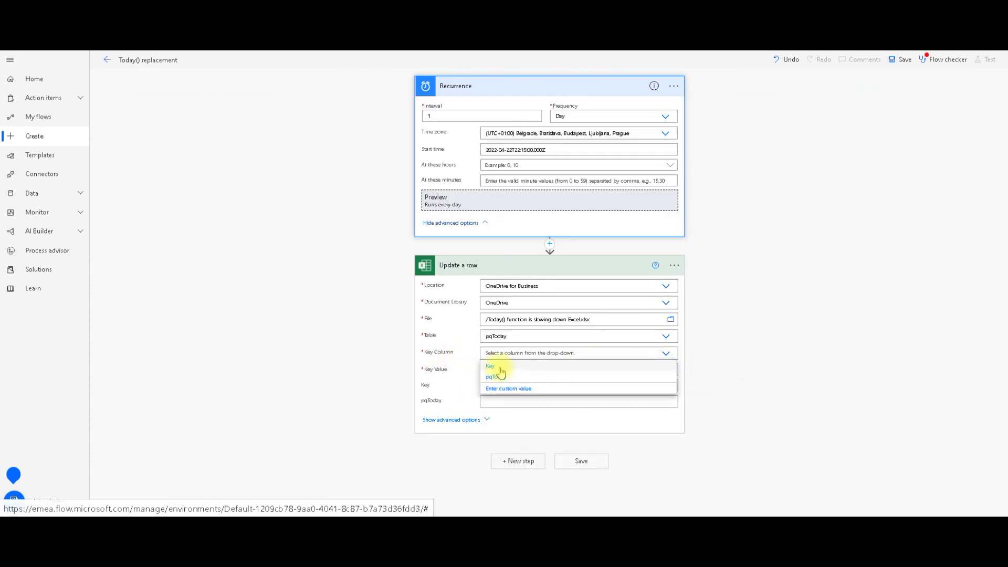
{"action": "left_click", "coordinate": [584, 366]}
{"action": "left_click", "coordinate": [499, 370]}
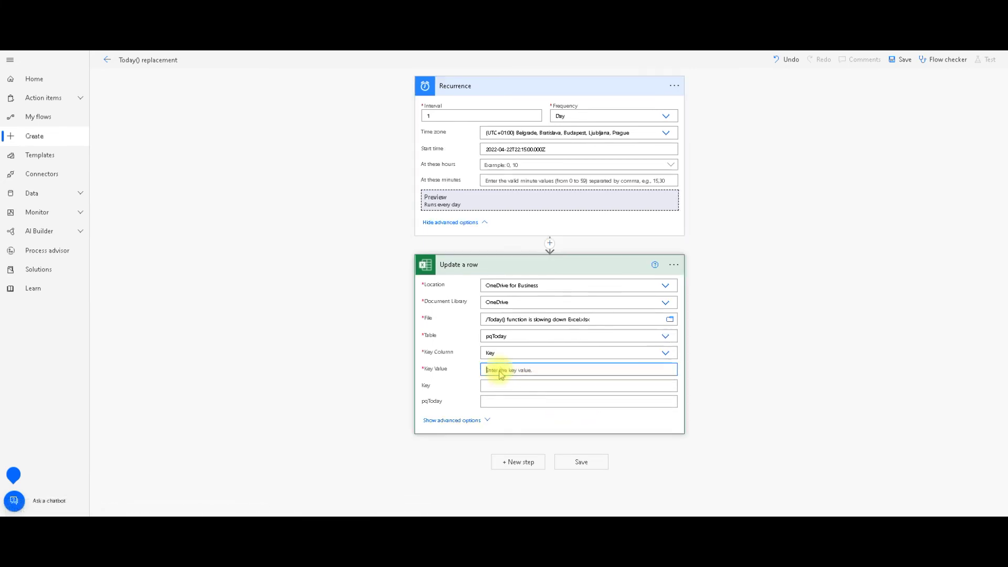
{"action": "type", "text": "pqDate"}
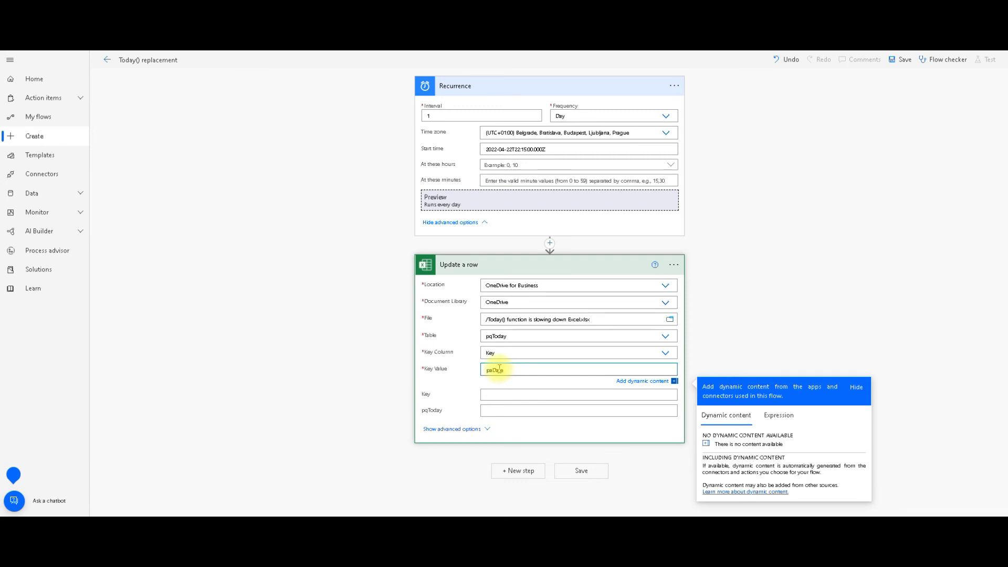
{"action": "left_click", "coordinate": [492, 411]}
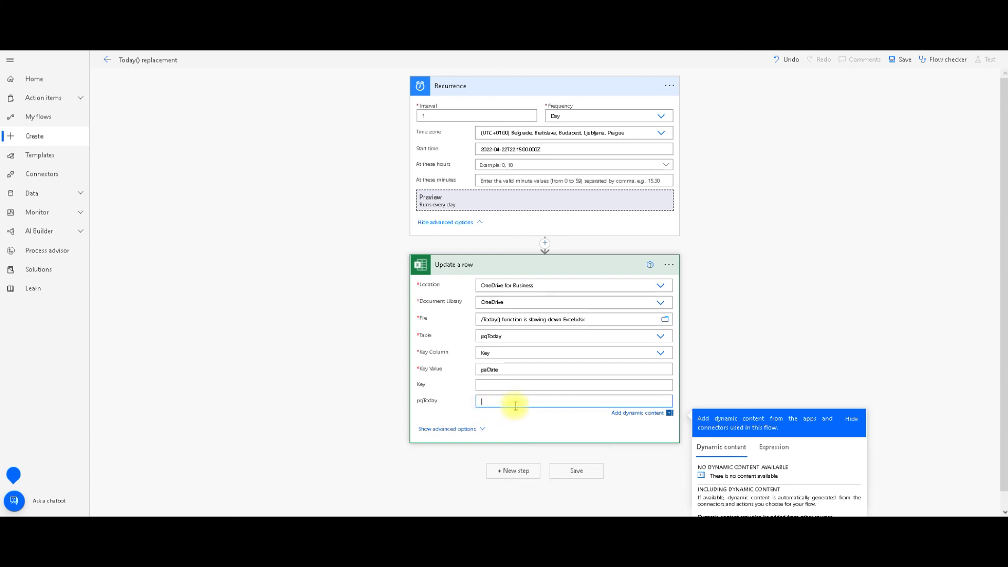
Check the current date in cell B3 in Excel, then bring up the date-expression text file.
{"action": "key", "text": "alt+Tab"}
{"action": "left_click", "coordinate": [202, 278]}
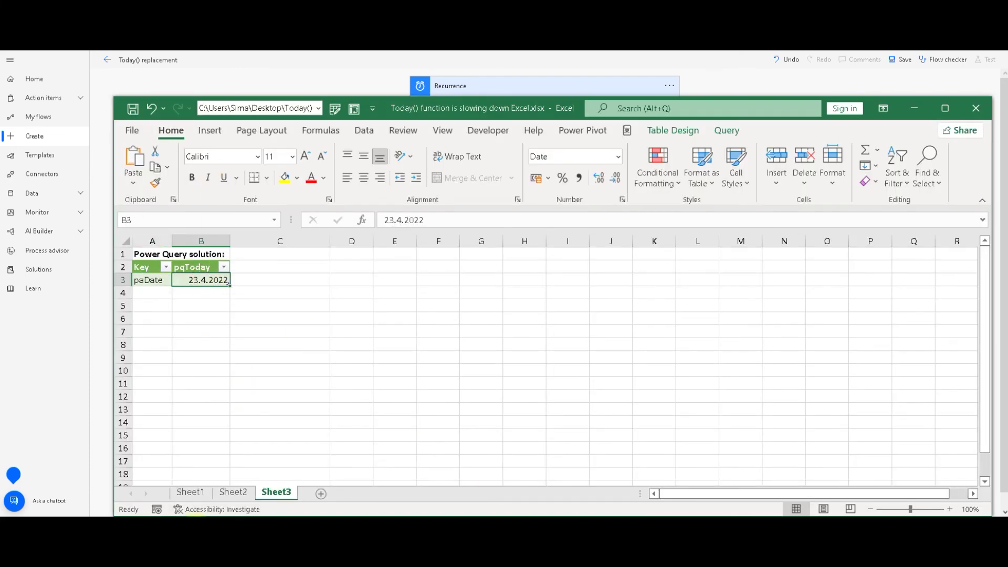
{"action": "key", "text": "alt+Tab"}
Copy the convertFromUtc(utcNow(),'Central Europe Standard Time','dd.MM.yyyy') expression from Notepad++.
{"action": "left_click", "coordinate": [577, 175]}
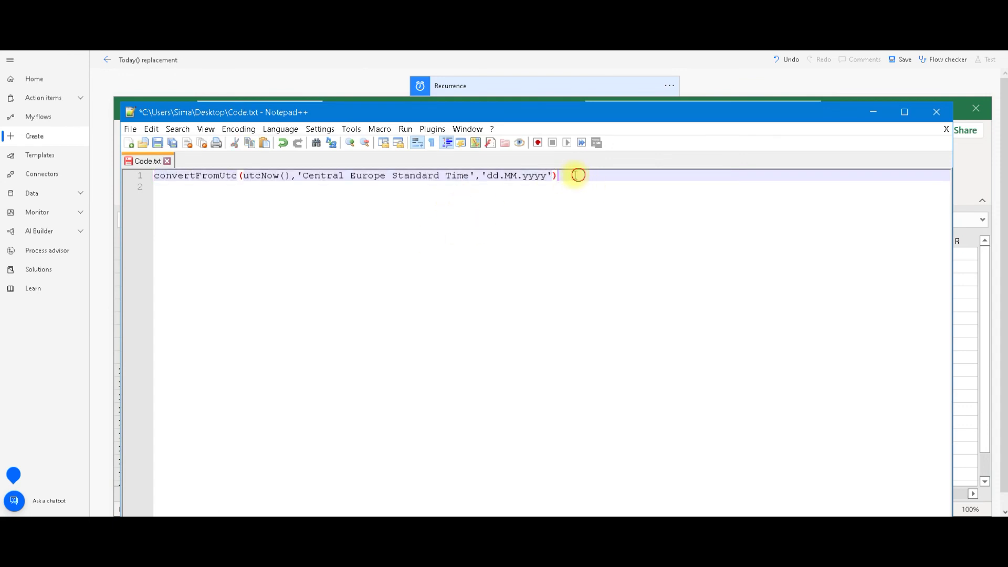
{"action": "left_click_drag", "start_coordinate": [577, 175], "coordinate": [133, 153]}
{"action": "right_click", "coordinate": [234, 175]}
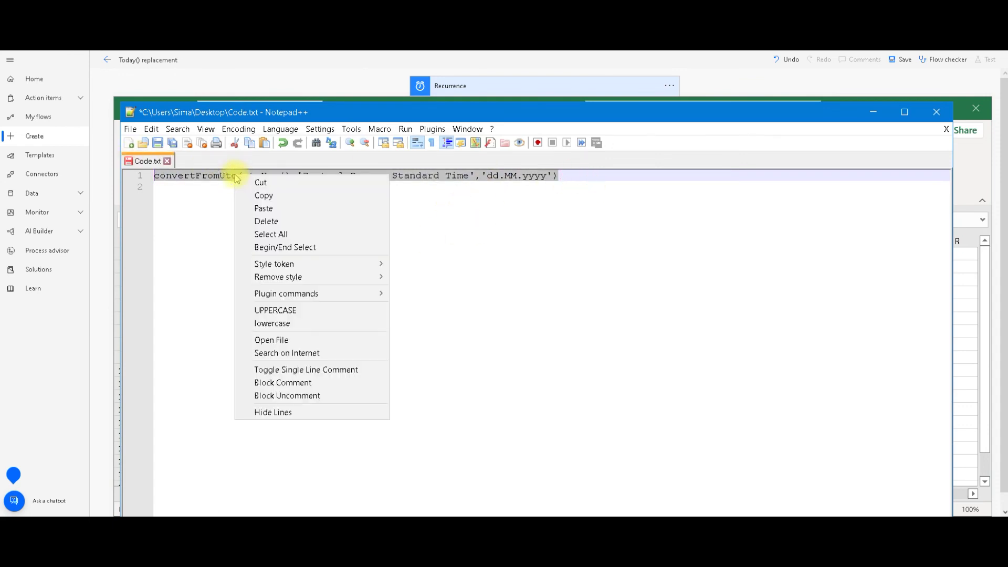
{"action": "left_click", "coordinate": [276, 196]}
Paste the expression into the pqToday field, highlighting its time zone and date format, and save the flow.
{"action": "left_click", "coordinate": [722, 73]}
{"action": "left_click", "coordinate": [489, 399]}
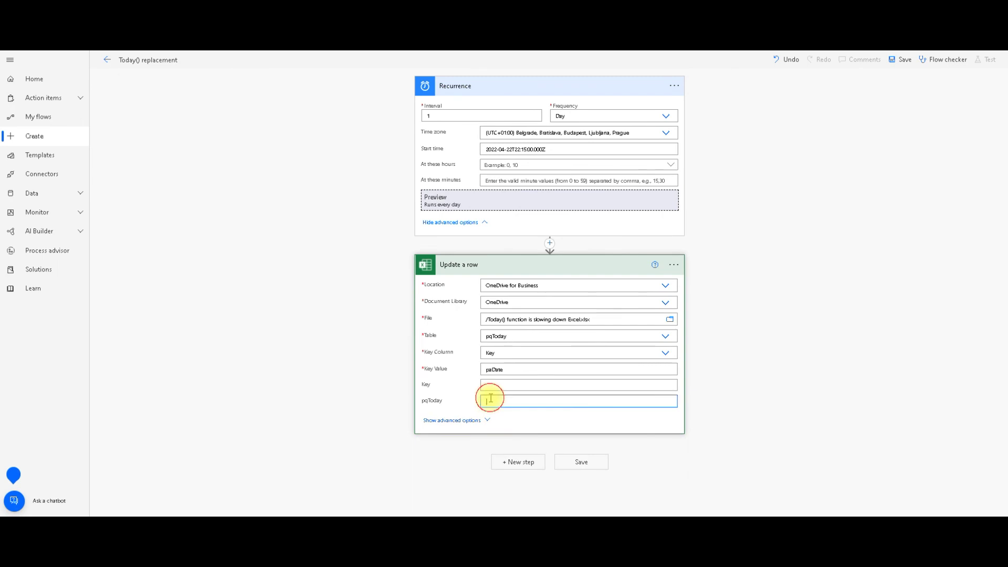
{"action": "right_click", "coordinate": [489, 400]}
{"action": "left_click", "coordinate": [546, 292]}
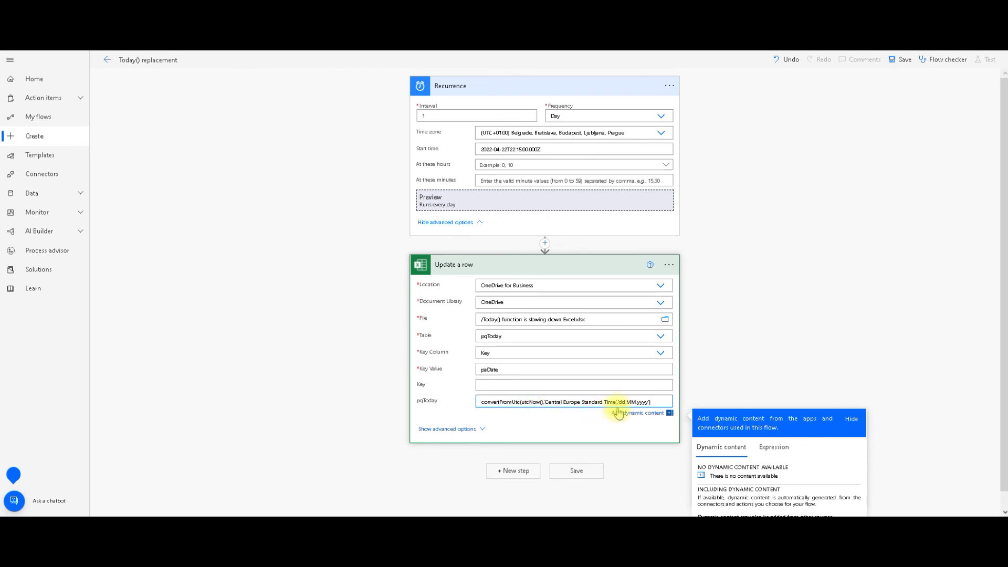
{"action": "left_click_drag", "start_coordinate": [616, 402], "coordinate": [547, 403]}
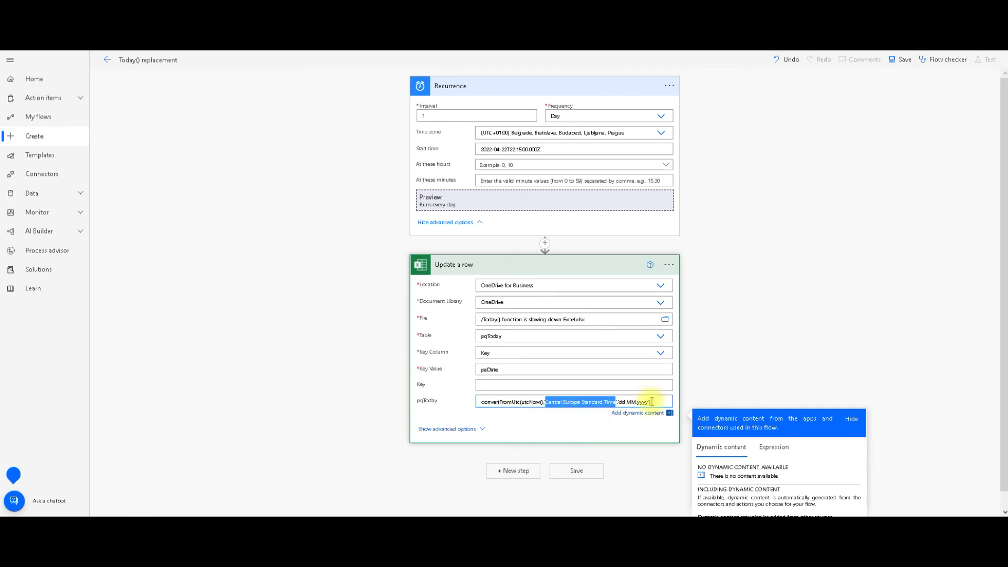
{"action": "left_click_drag", "start_coordinate": [650, 401], "coordinate": [621, 402]}
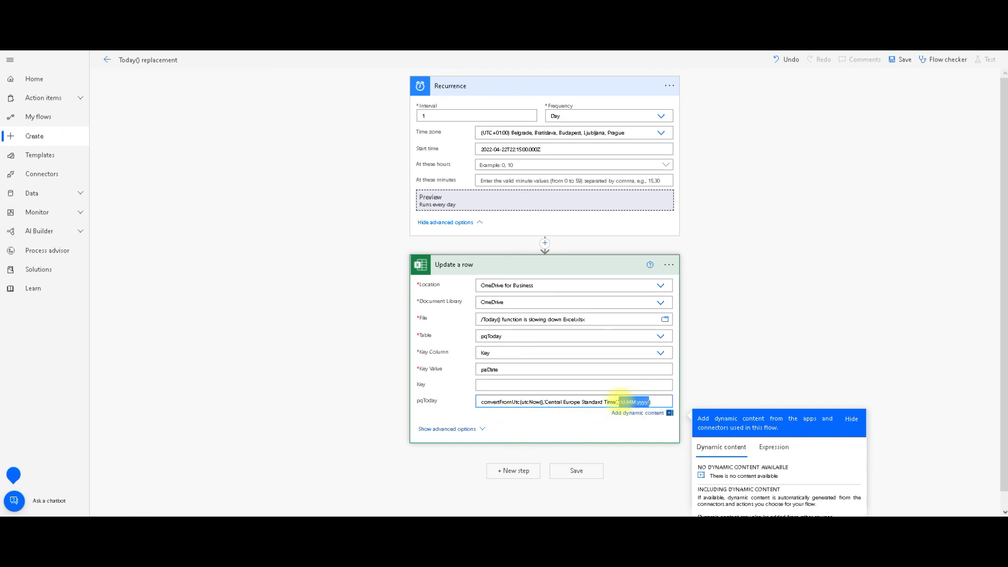
{"action": "left_click", "coordinate": [584, 472]}
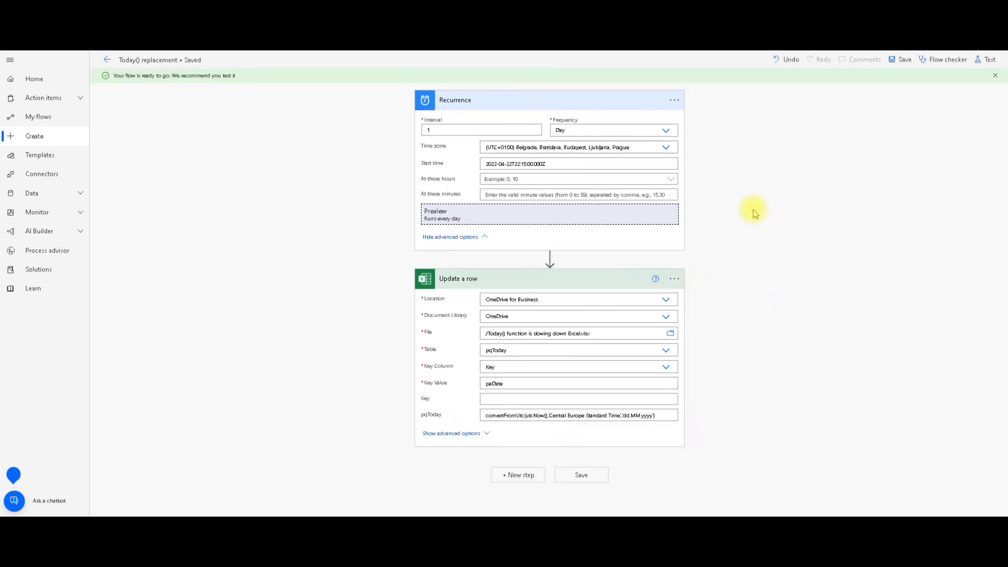
Start a manual test of the flow and run it now.
{"action": "left_click", "coordinate": [988, 61]}
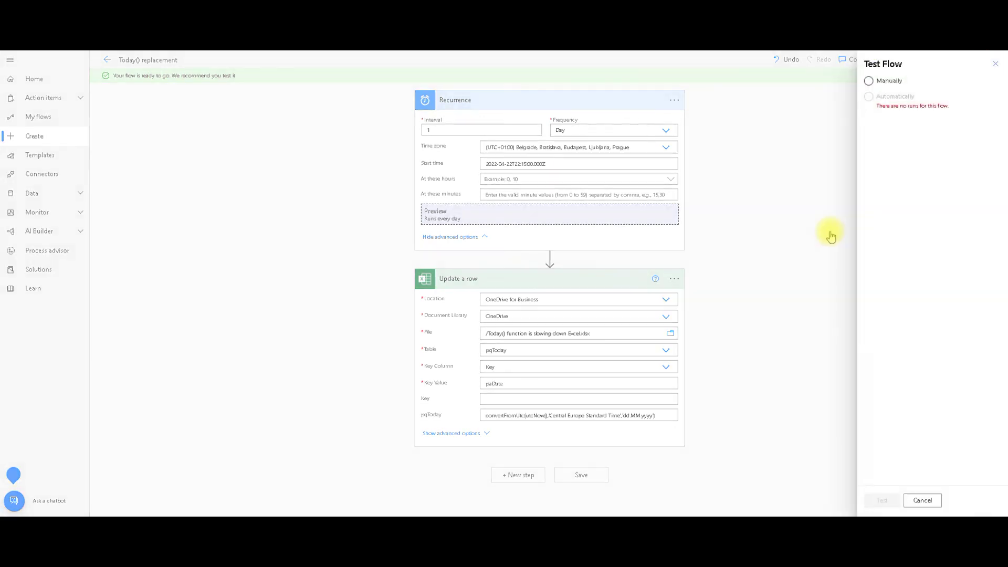
{"action": "left_click", "coordinate": [870, 80]}
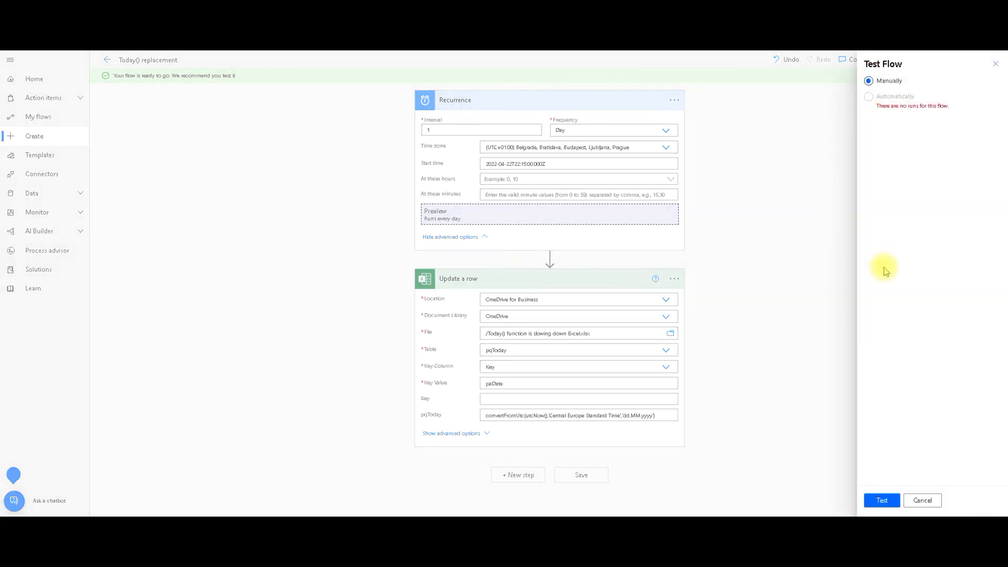
{"action": "left_click", "coordinate": [883, 501]}
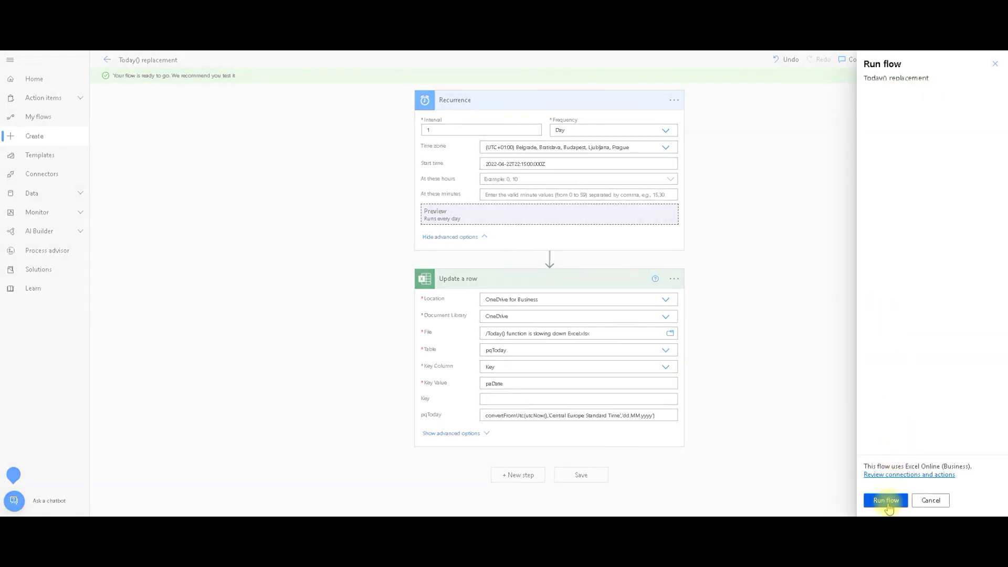
{"action": "left_click", "coordinate": [886, 501]}
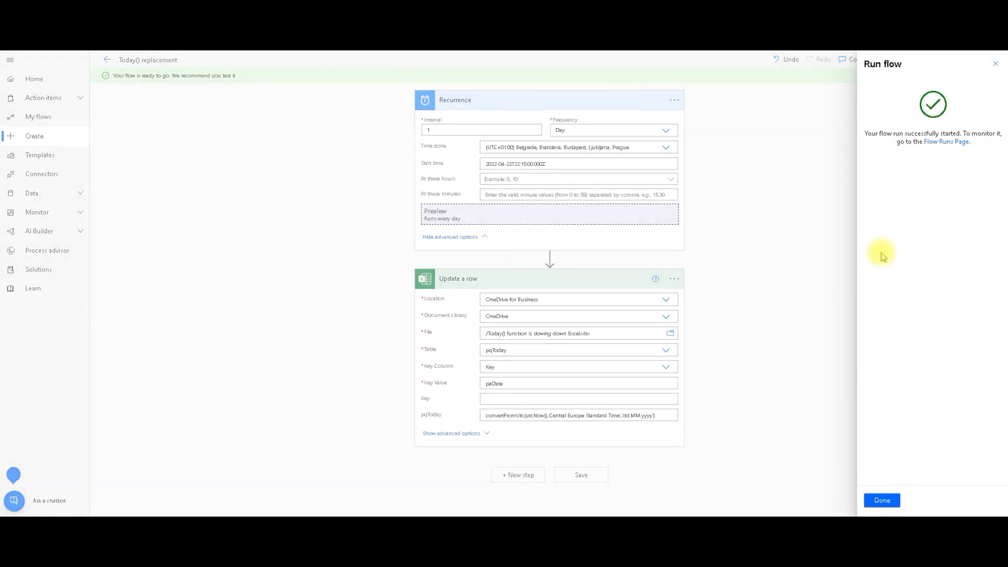
Close the run confirmation to view the succeeded Recurrence and Update a row steps.
{"action": "left_click", "coordinate": [882, 499]}
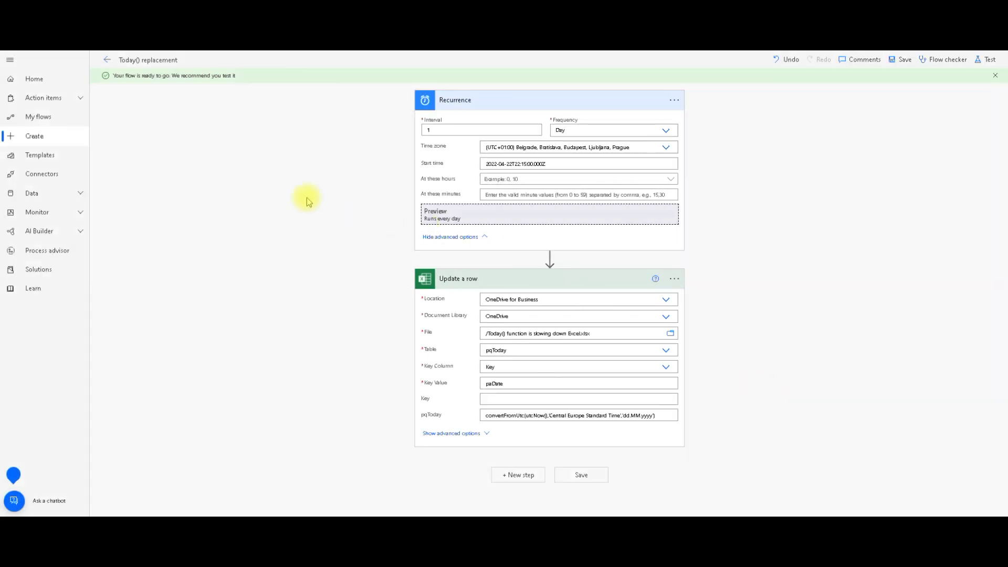